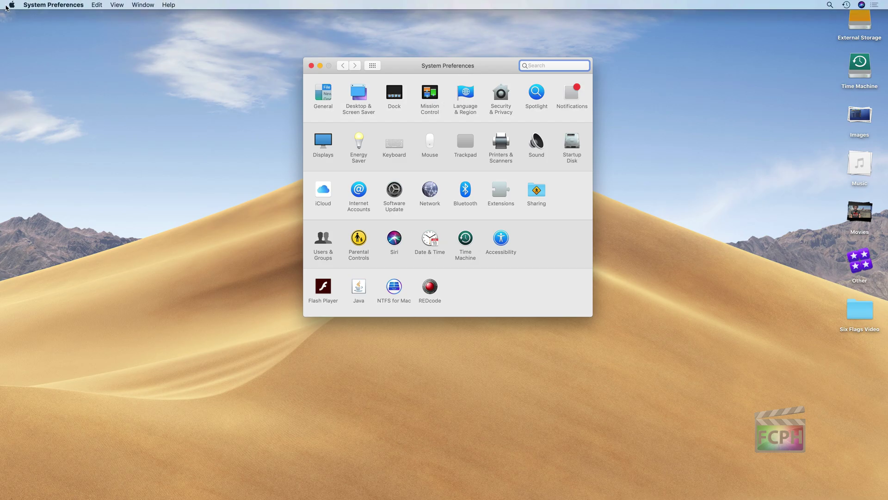
left_click(11, 5)
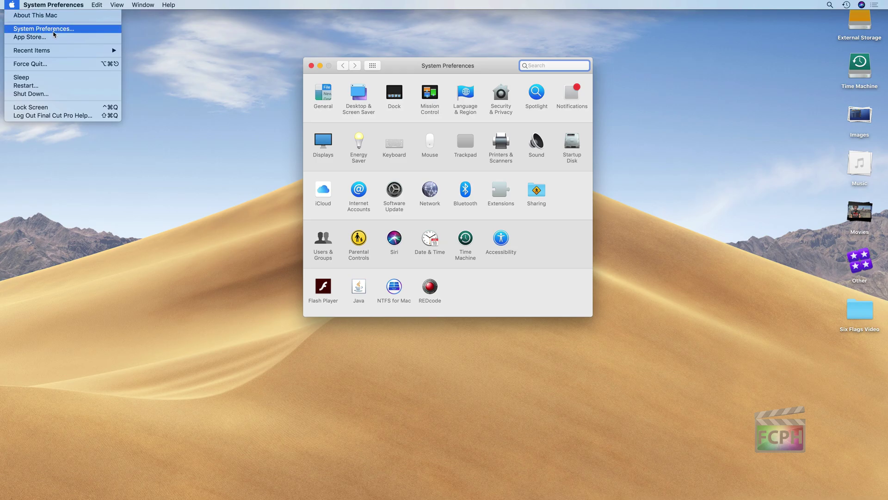
left_click(459, 71)
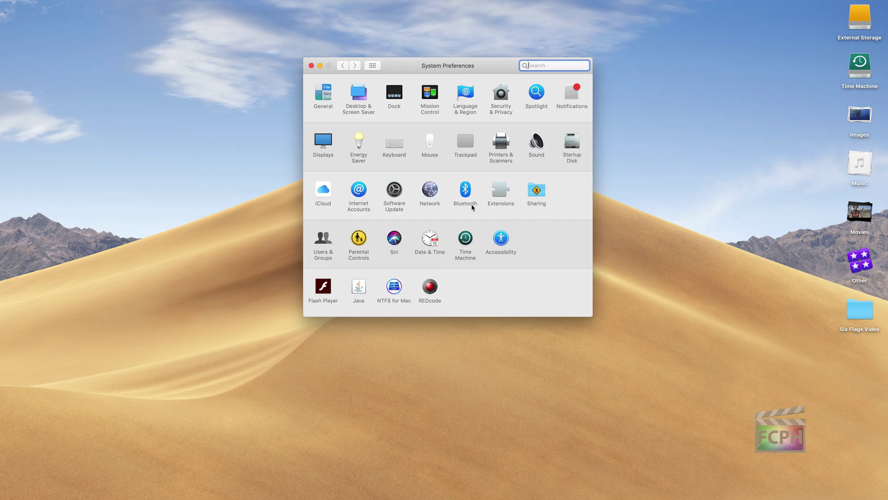
Organize the preference panes alphabetically, and switch them back to being organized by categories.
left_click(116, 5)
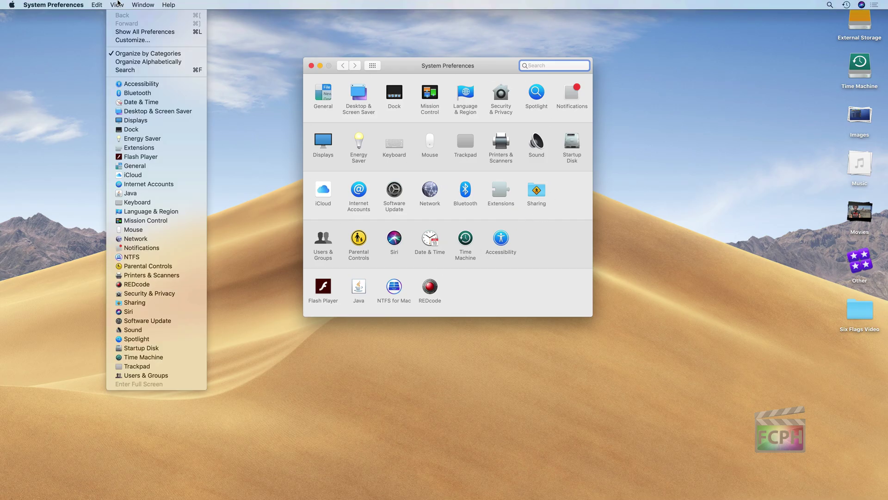
left_click(137, 63)
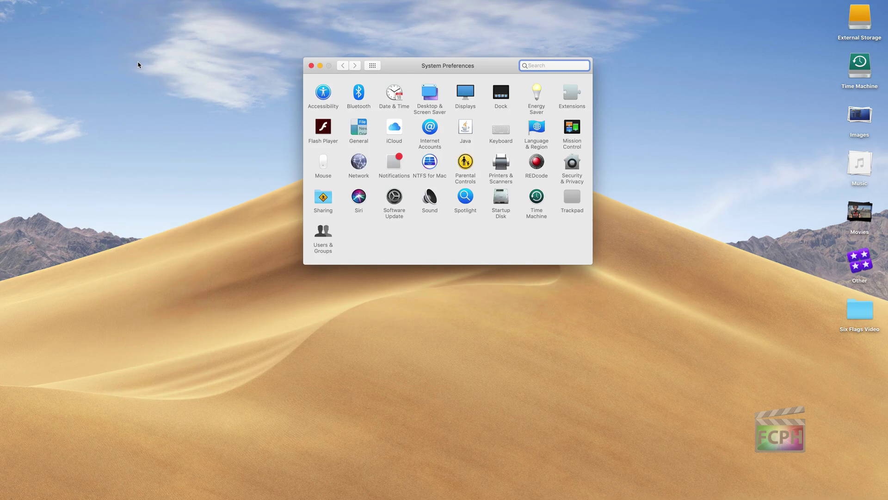
left_click(117, 4)
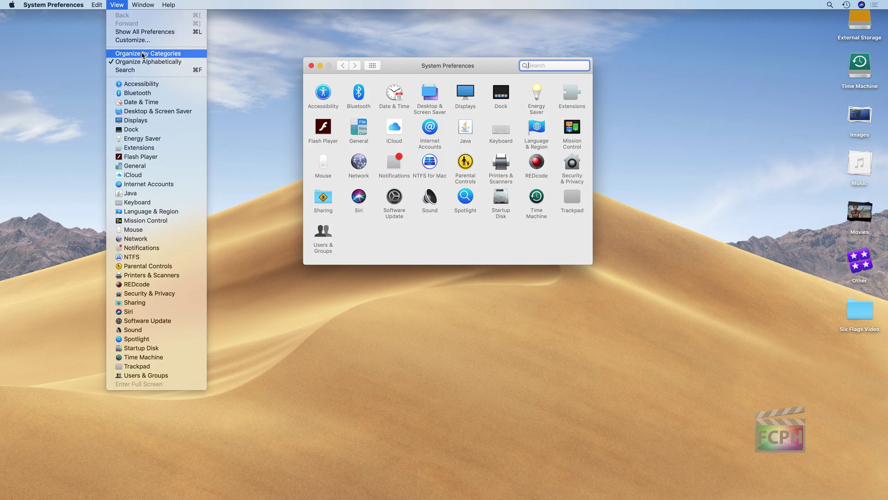
left_click(134, 54)
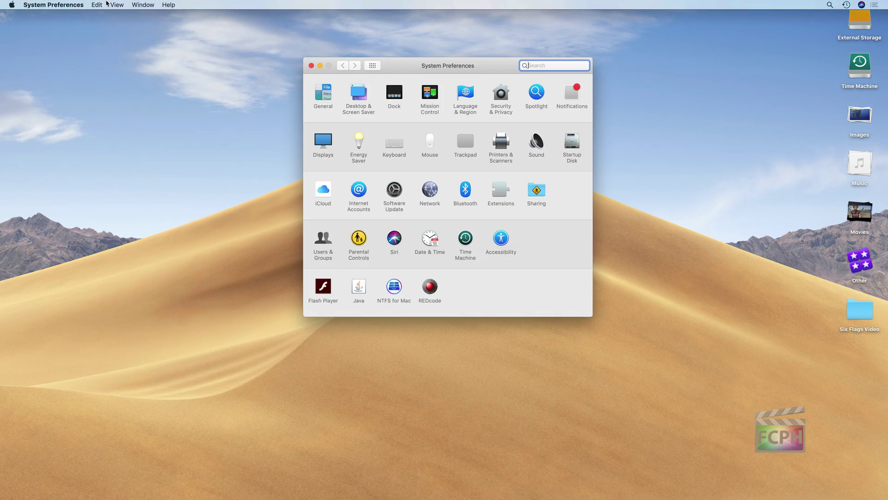
left_click(110, 5)
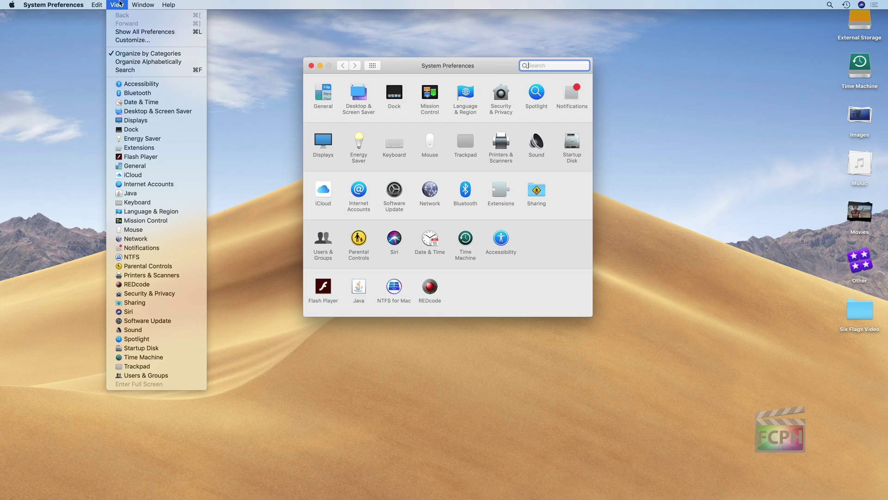
left_click(121, 2)
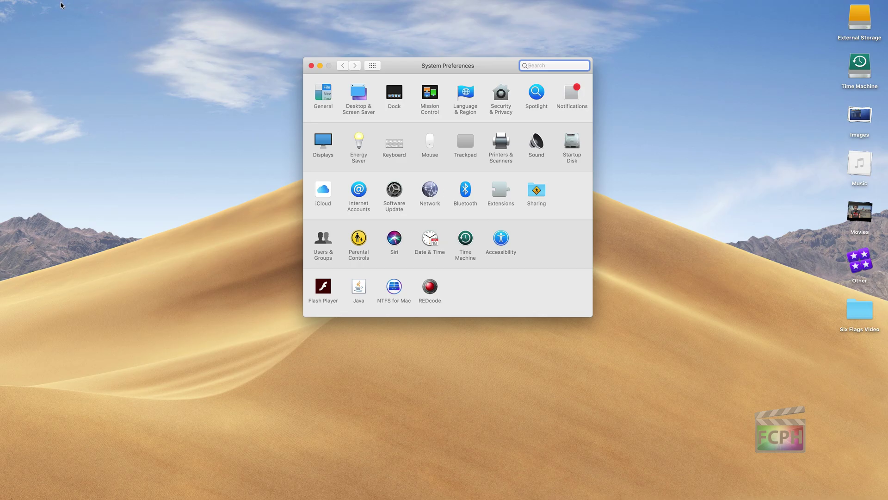
left_click(117, 5)
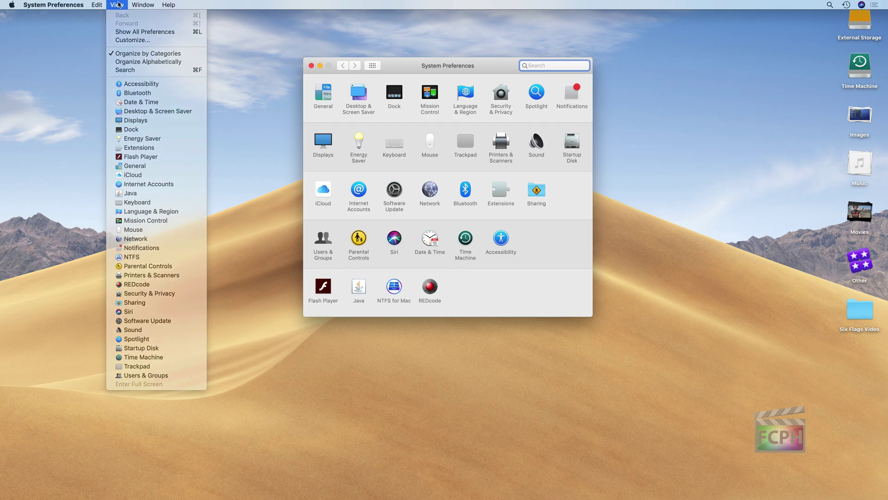
left_click(120, 5)
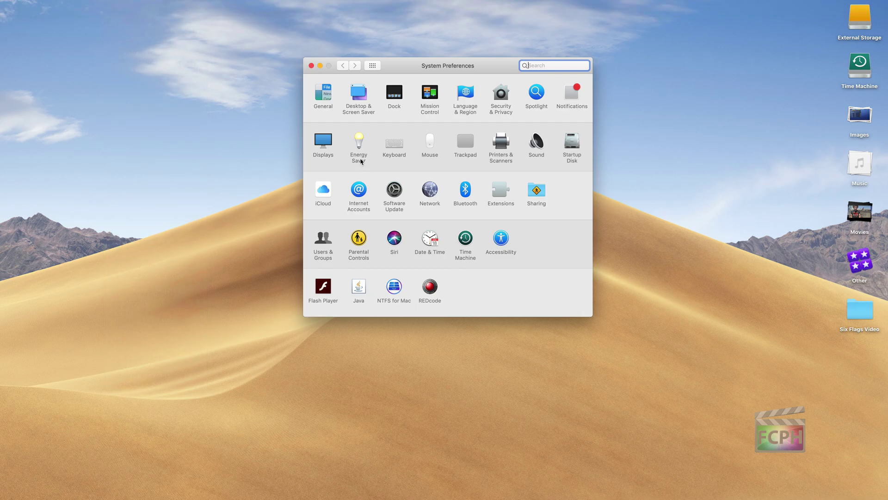
Open the General preferences and try the Dark appearance before returning to Light.
left_click(321, 96)
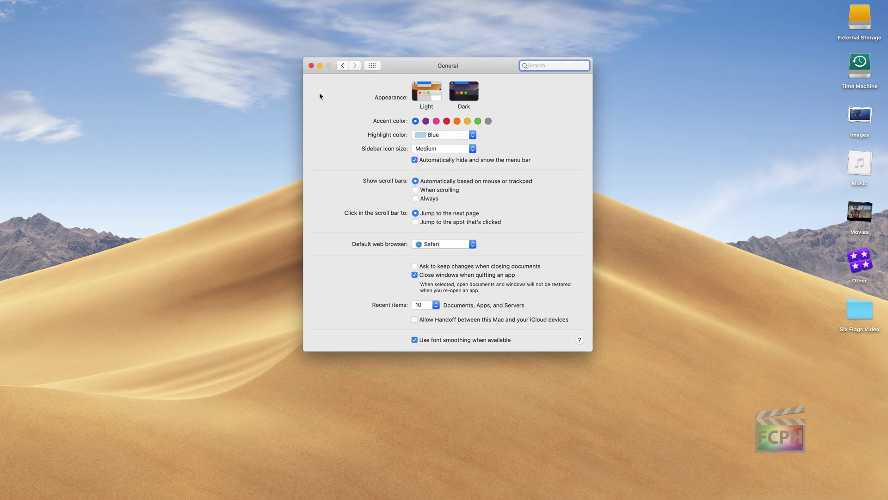
left_click(465, 98)
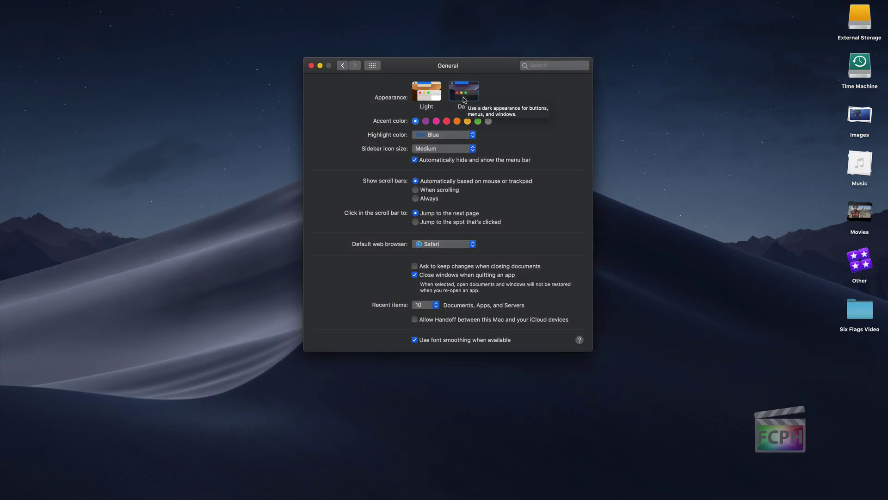
left_click(417, 97)
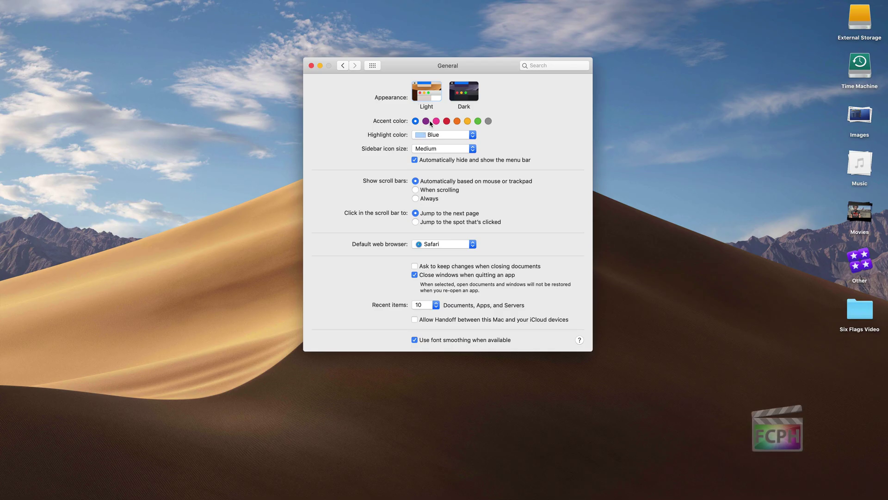
Try the purple and red accent colors, checking their effect on the search field outline, and restore blue.
left_click(538, 66)
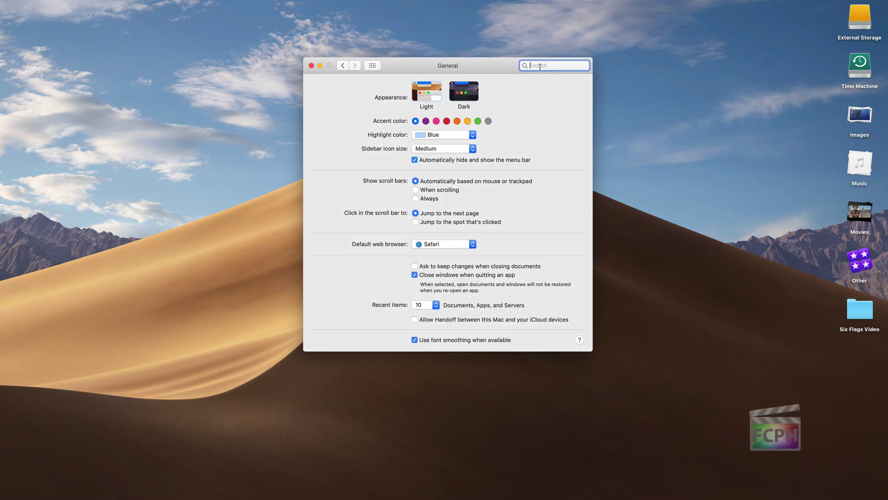
left_click(425, 120)
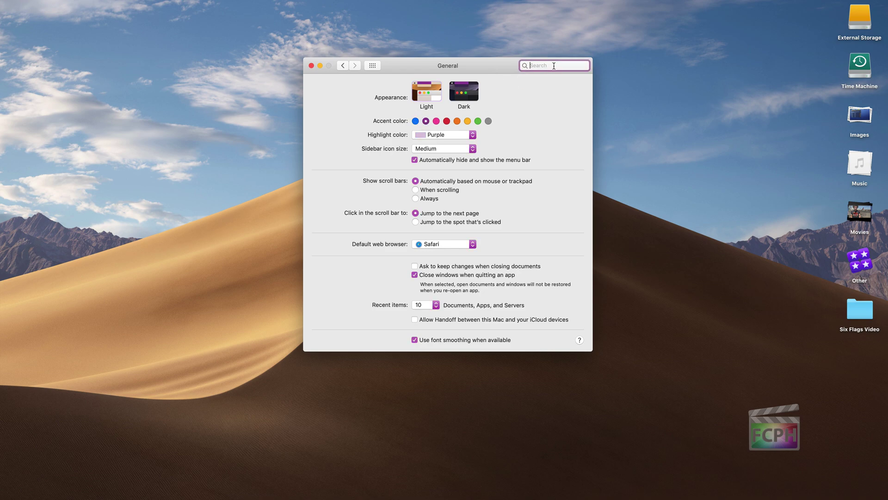
left_click(446, 121)
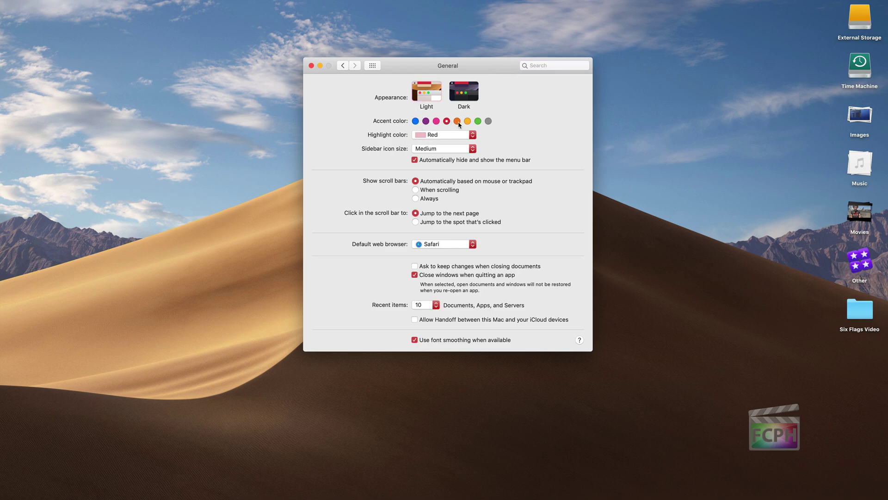
left_click(550, 63)
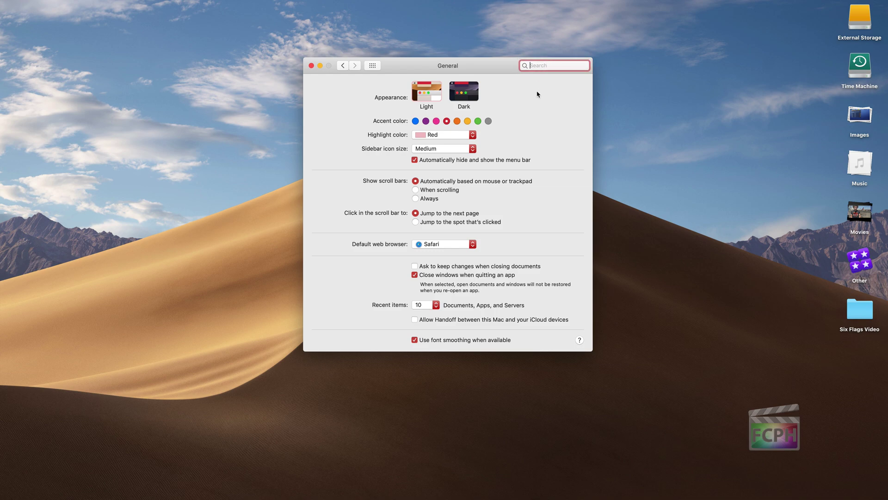
left_click(416, 121)
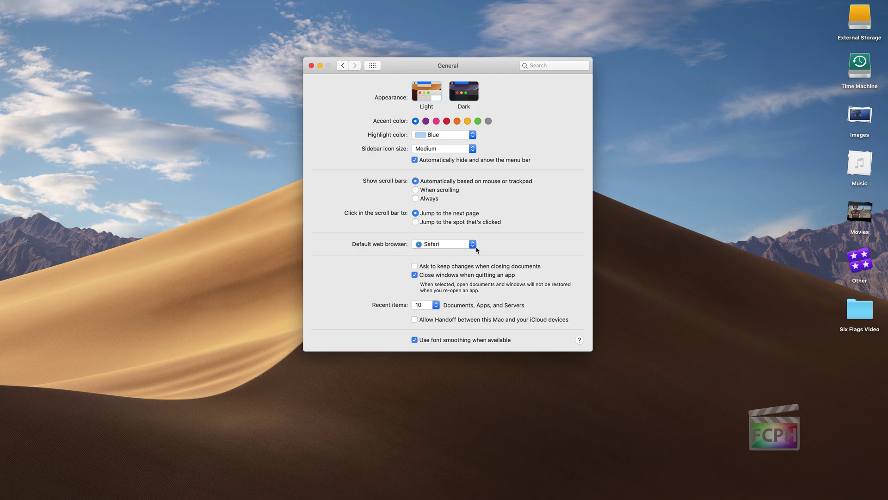
View the choices for the default web browser without changing the selection.
left_click(459, 243)
left_click(490, 243)
Open the help page for the General preferences, read the scroll bar explanations, and close the guide.
left_click(580, 341)
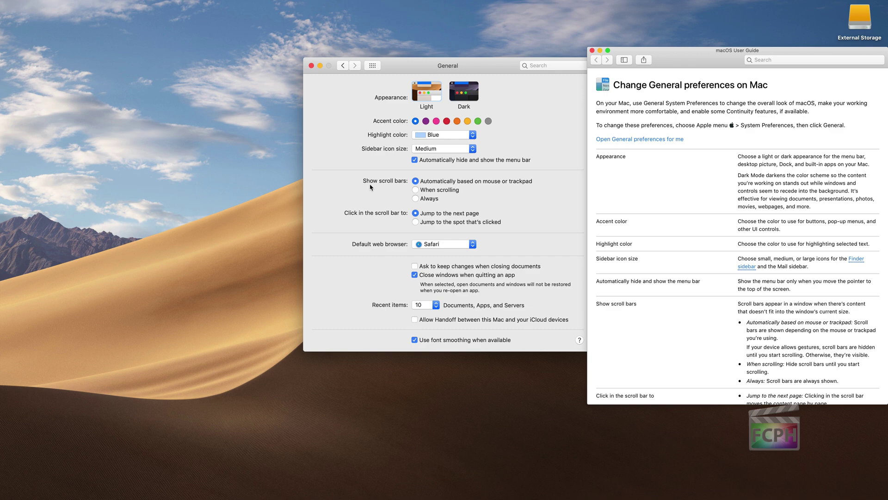
scroll(622, 217, "down", 5)
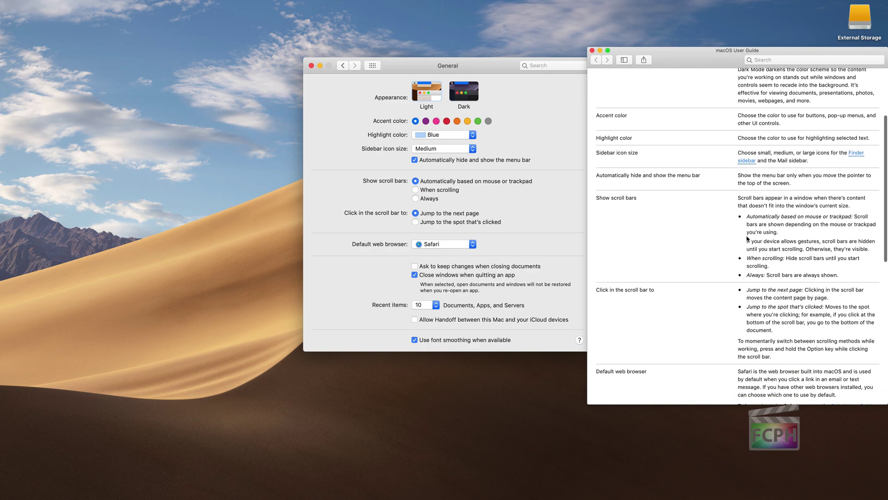
left_click_drag(739, 204, 836, 280)
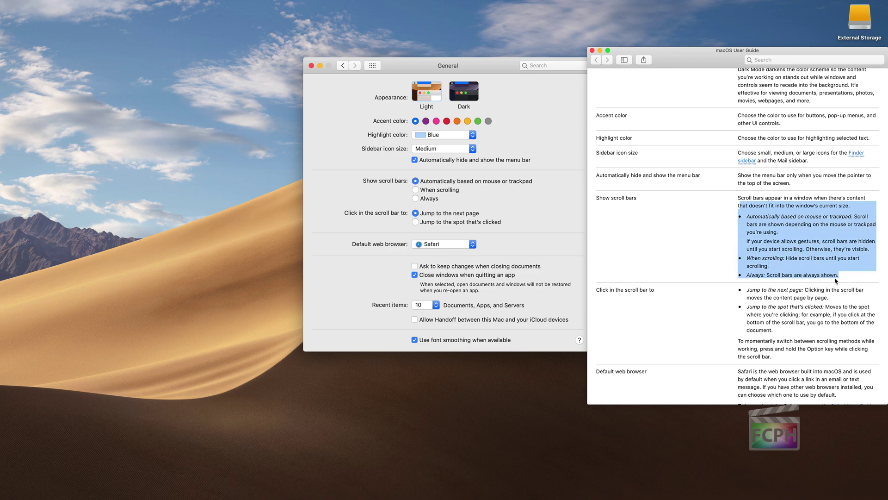
left_click(754, 273)
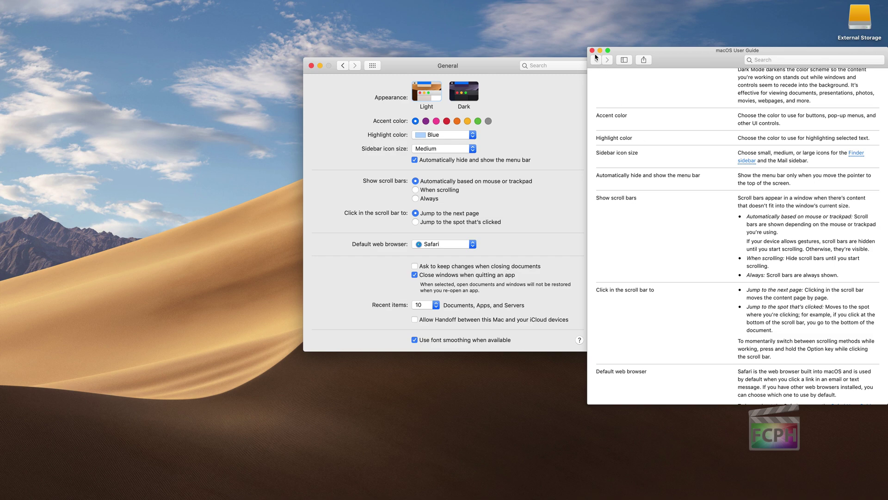
left_click(592, 49)
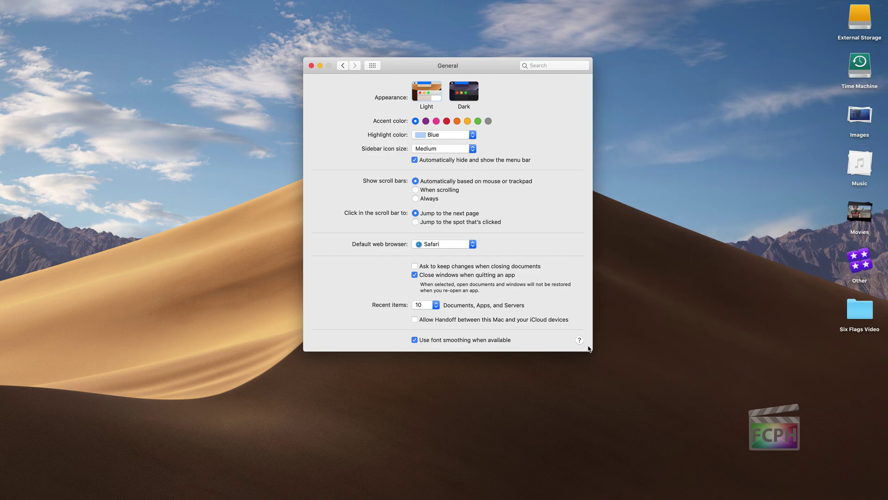
Open the Desktop settings of Desktop & Screen Saver and examine the Mojave picture's display modes and the available desktop pictures.
left_click(373, 66)
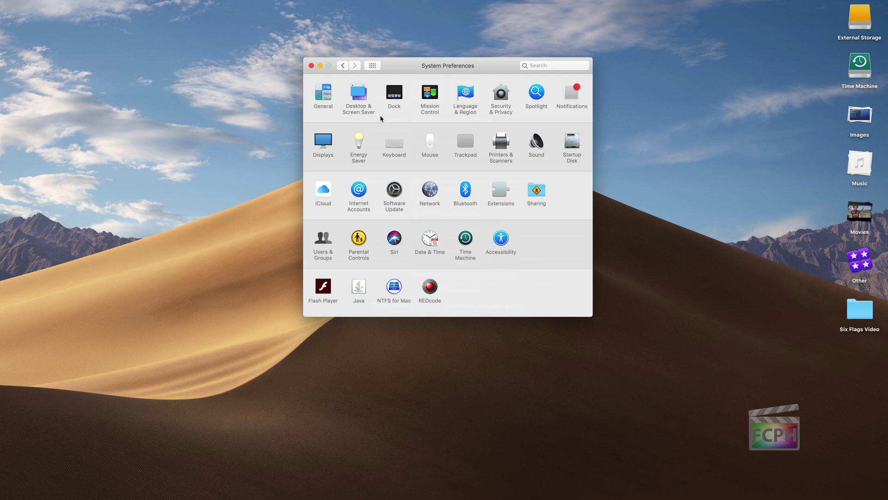
left_click(365, 97)
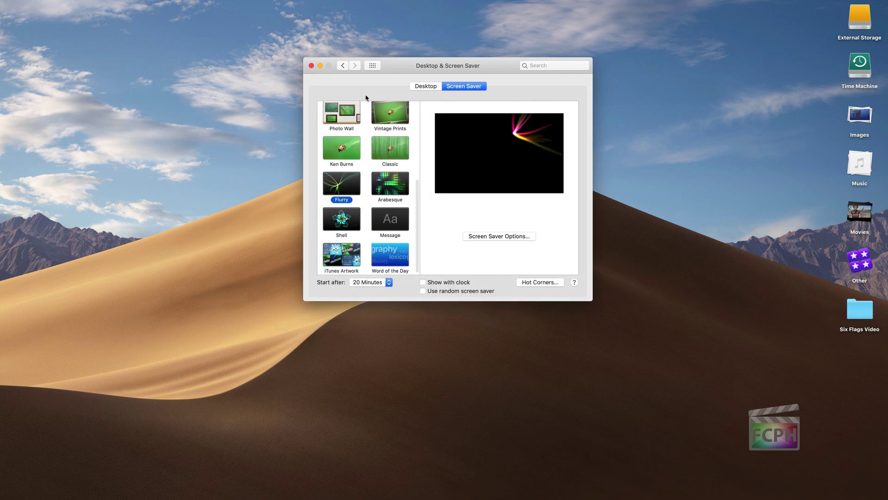
left_click(425, 87)
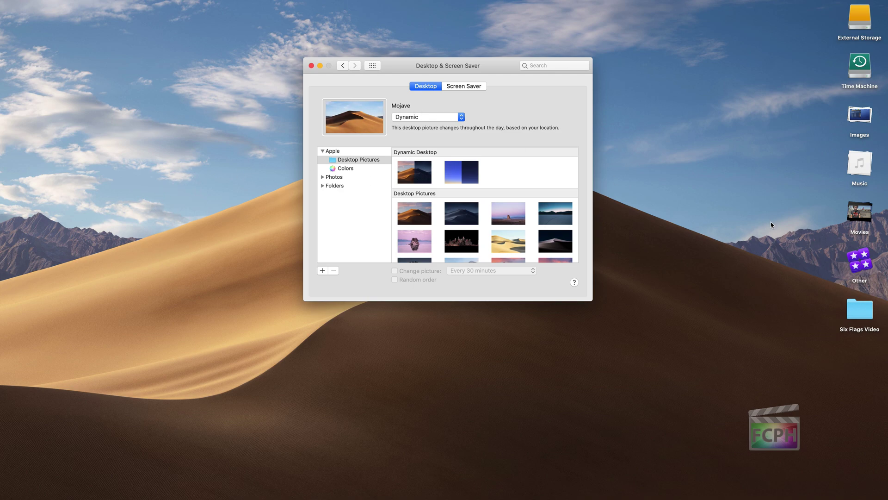
left_click(429, 116)
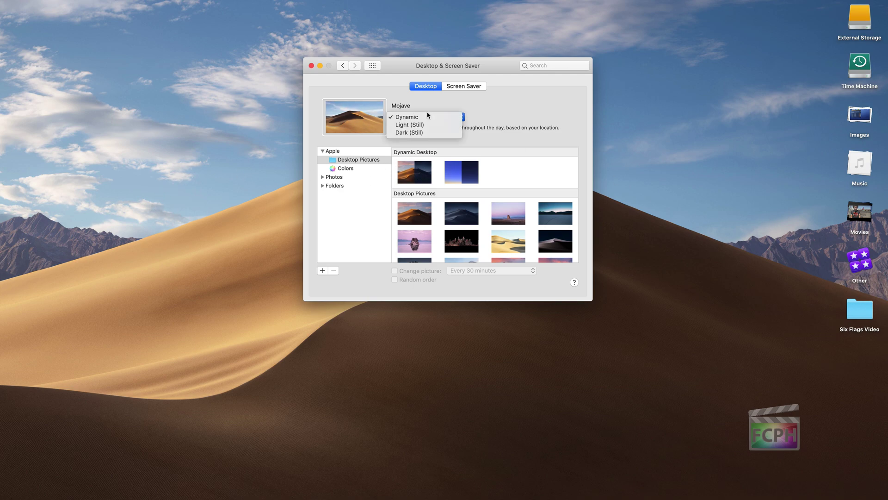
left_click(506, 134)
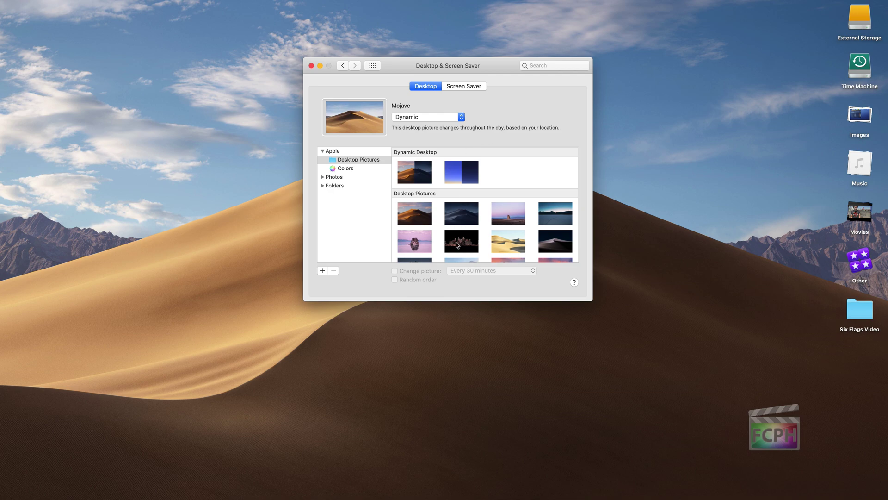
scroll(453, 222, "down", 1)
scroll(453, 222, "down", 10)
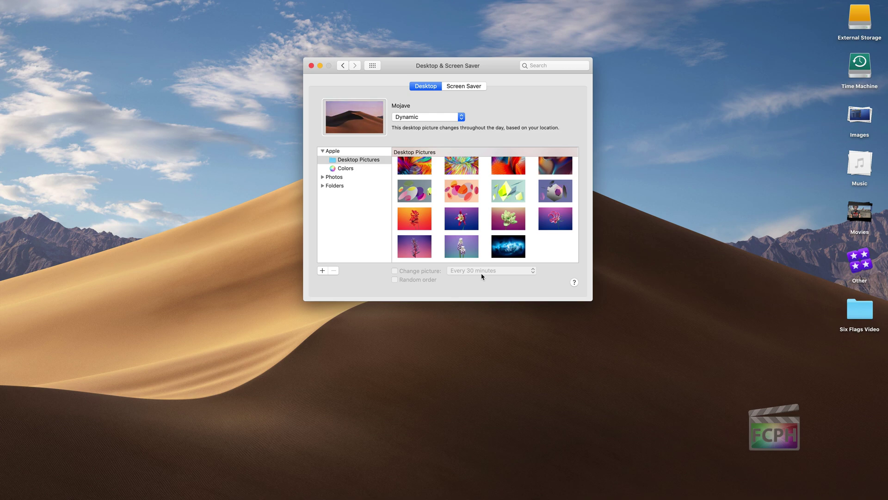
scroll(444, 192, "up", 10)
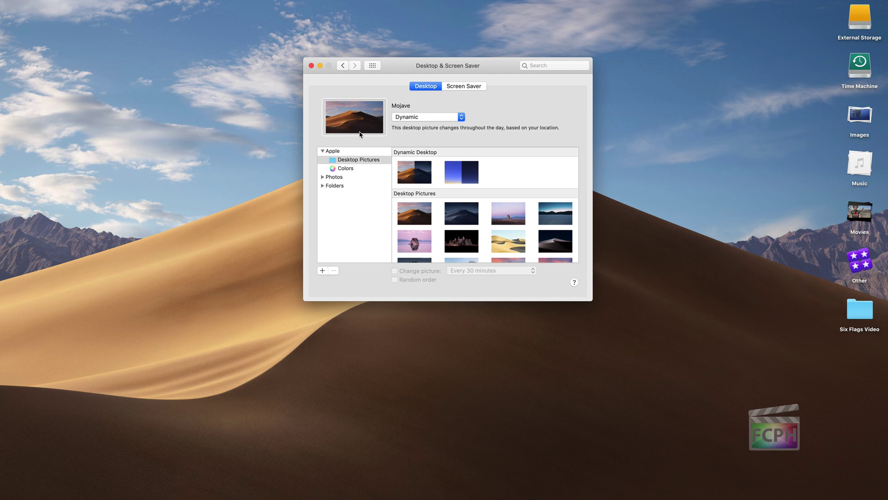
Look through the available screen savers and enable showing the clock with the Flurry screen saver.
left_click(466, 87)
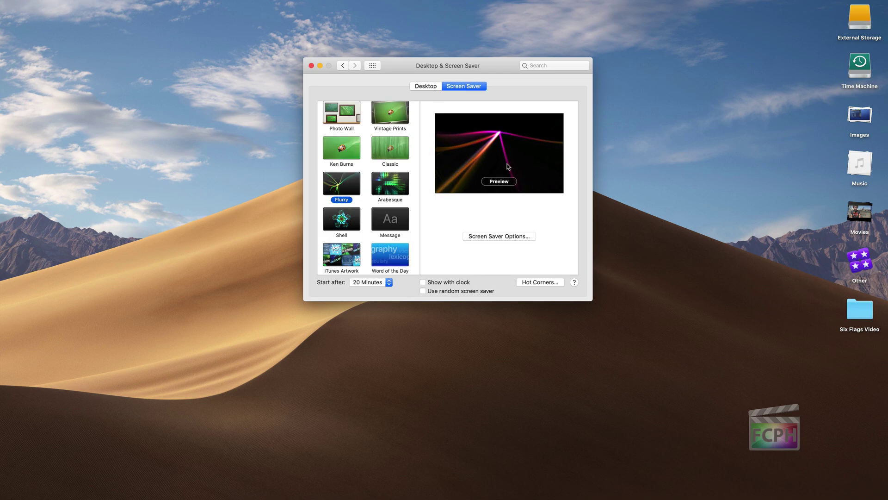
scroll(379, 206, "up", 5)
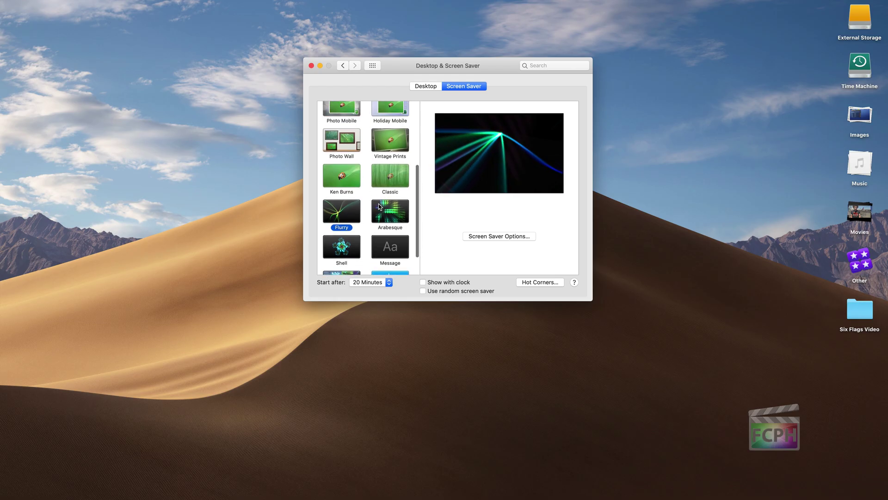
scroll(379, 207, "down", 5)
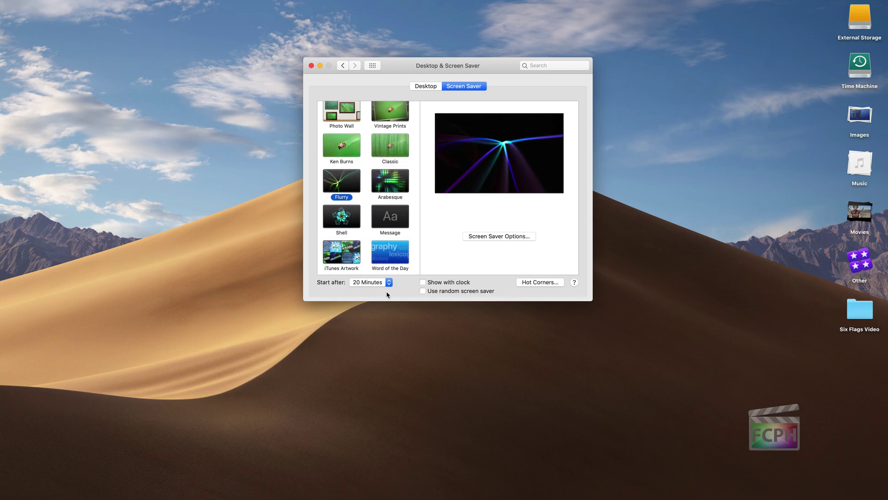
left_click(422, 282)
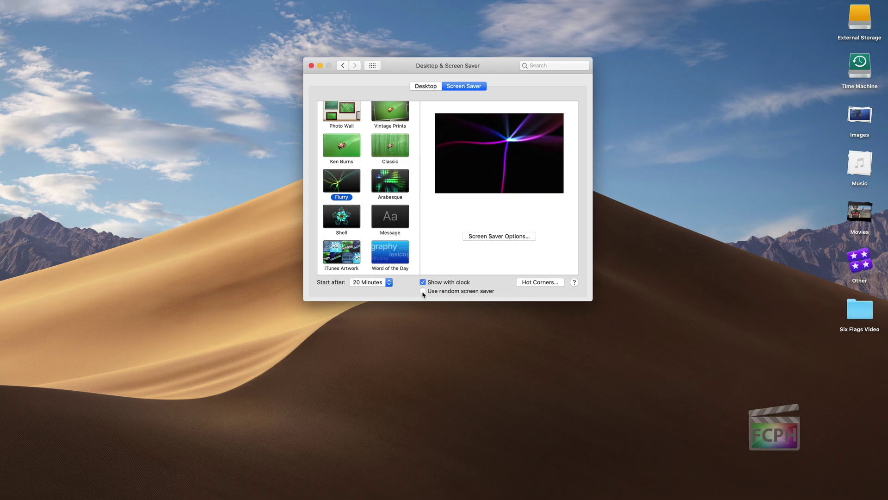
mouse_move(474, 126)
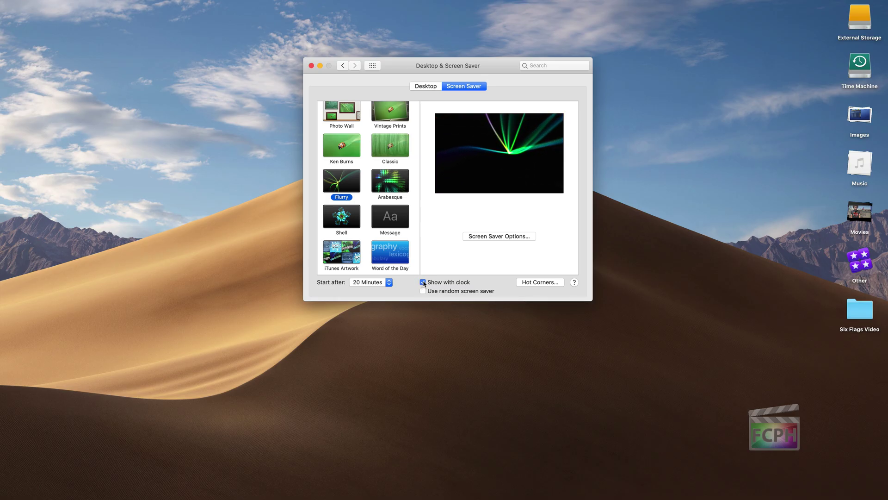
Turn off showing the clock with the Flurry screen saver.
mouse_move(502, 195)
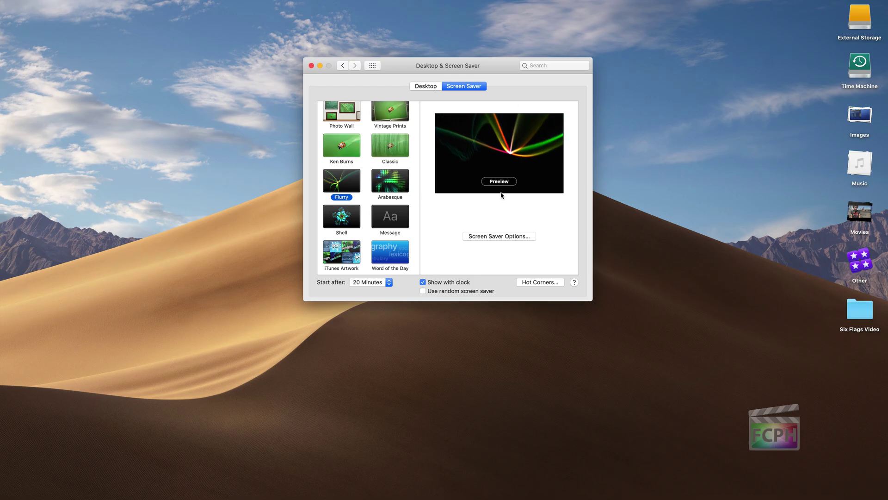
left_click(423, 282)
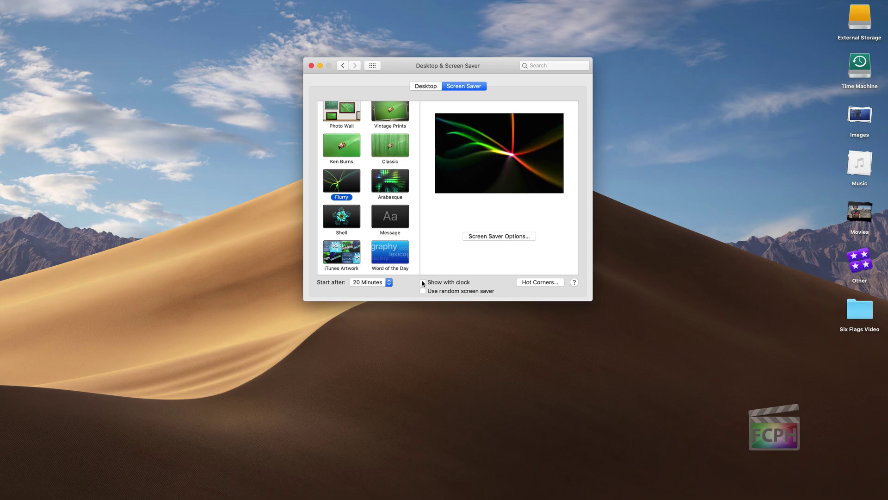
Open the hot corner settings, view the actions available for the top-right screen corner, and close them without changes.
left_click(542, 283)
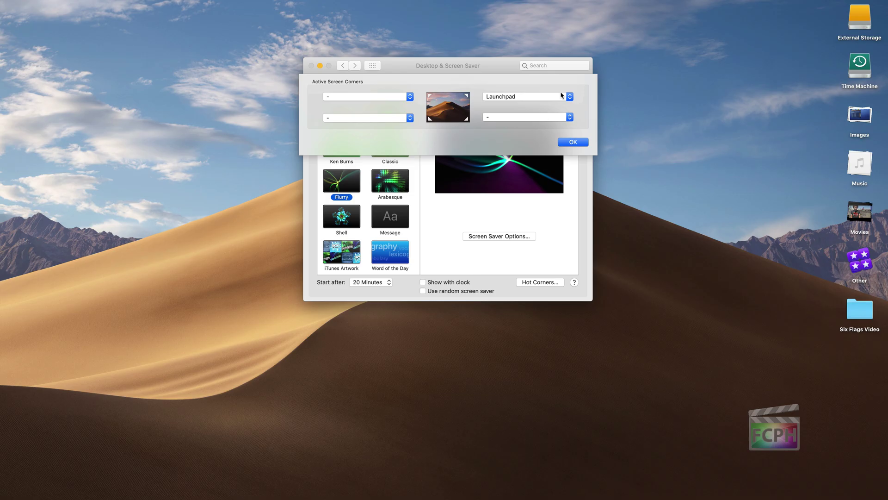
left_click(503, 98)
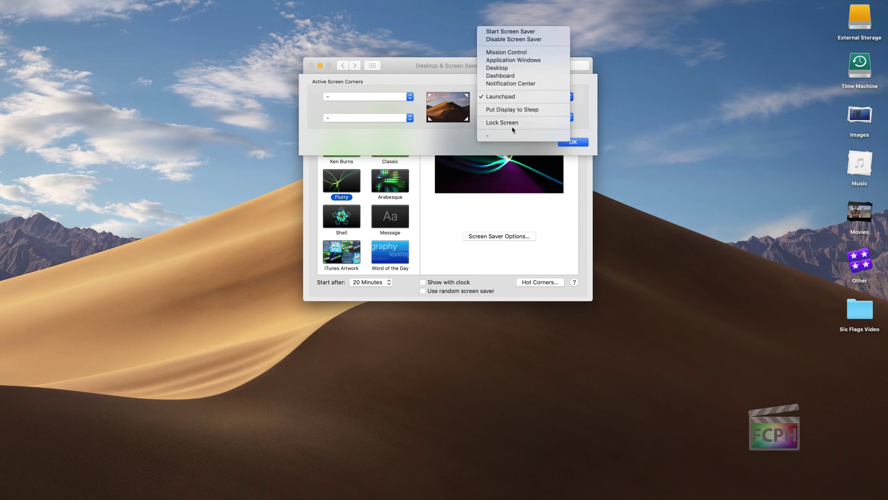
left_click(578, 123)
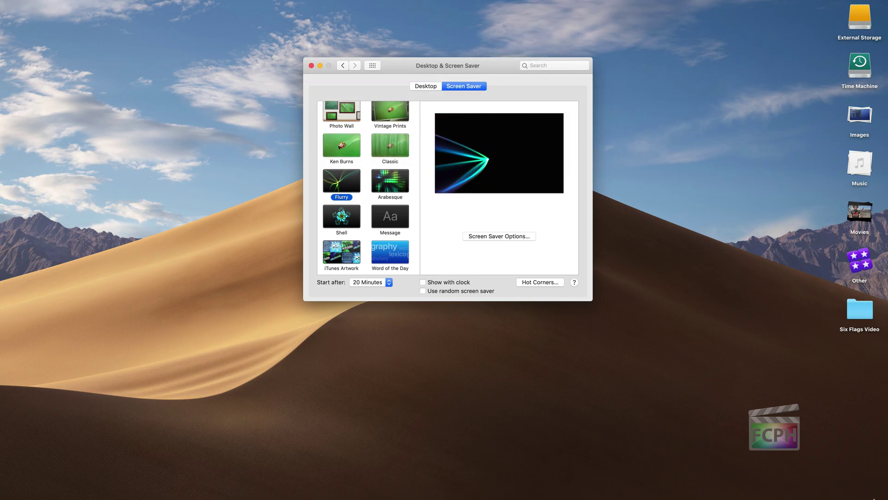
mouse_move(837, 458)
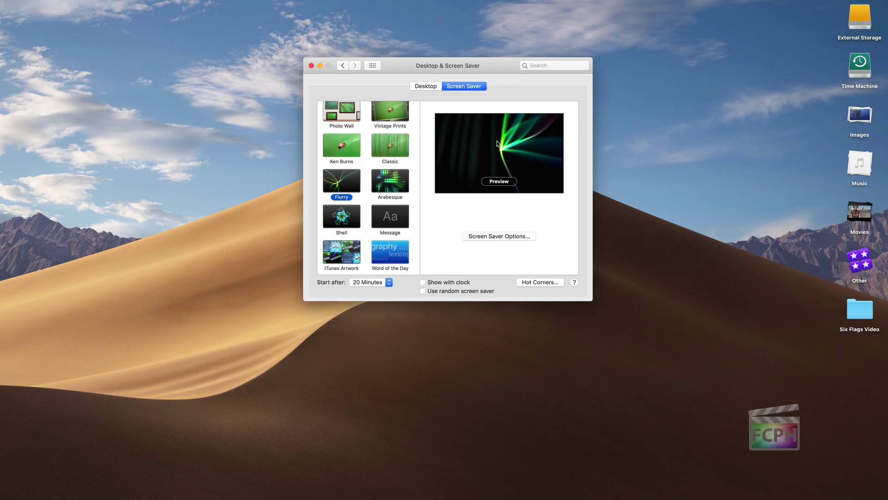
Open the Dock preferences and toggle the option to show recent applications in the Dock.
left_click(371, 66)
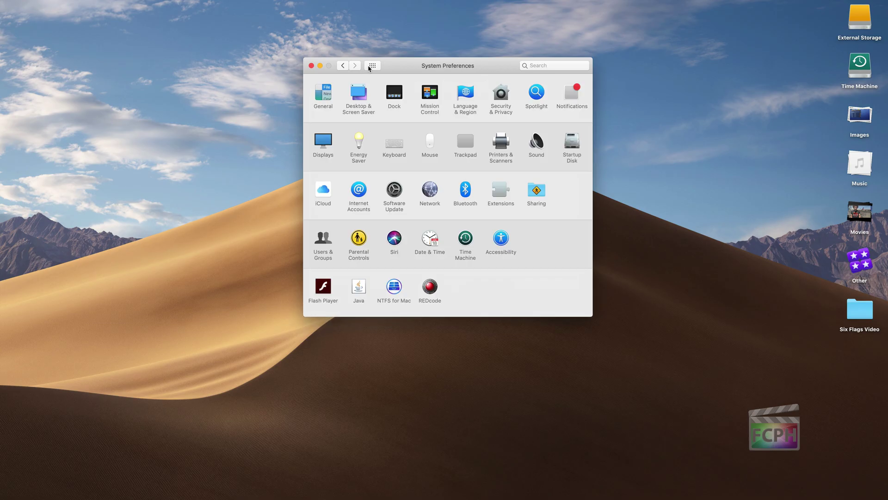
left_click(395, 92)
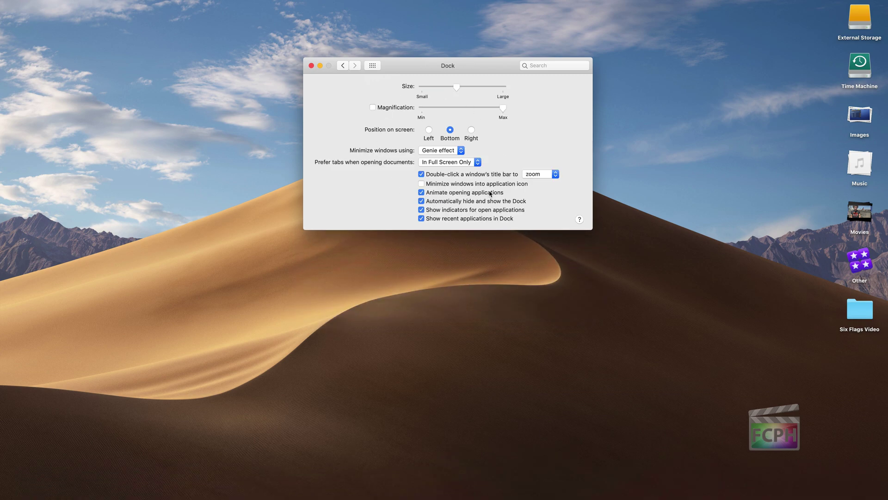
mouse_move(606, 491)
left_click(437, 219)
mouse_move(650, 497)
Open the Mission Control preferences and bring up the Safari window with the YouTube video page.
left_click(371, 66)
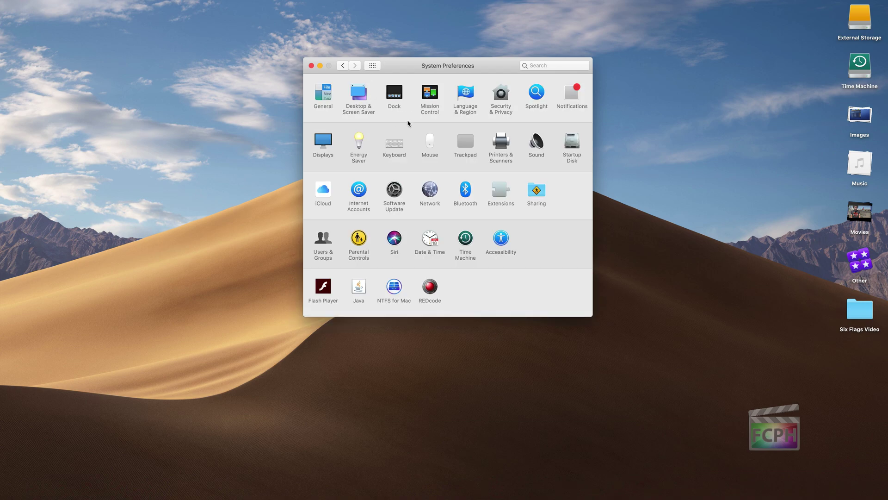
left_click(429, 93)
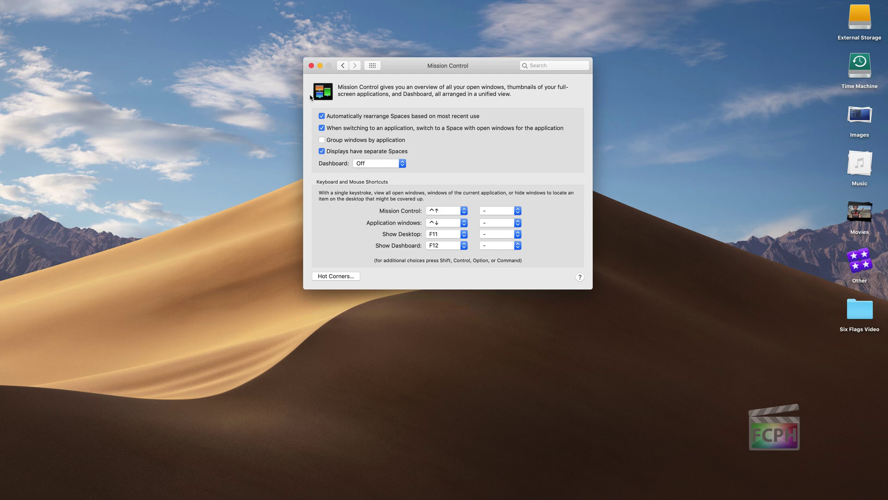
mouse_move(393, 499)
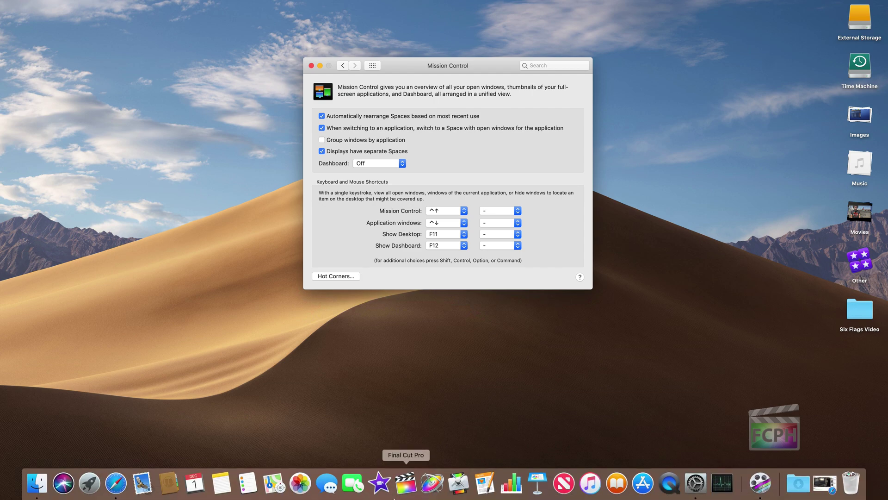
left_click(110, 493)
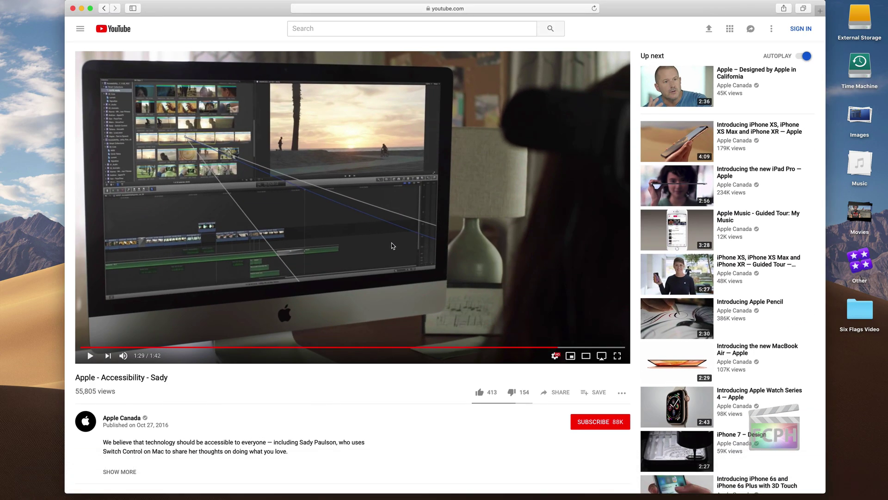
Show all open windows in Mission Control, add a second desktop, and move the Safari window onto it.
key("ctrl+Up")
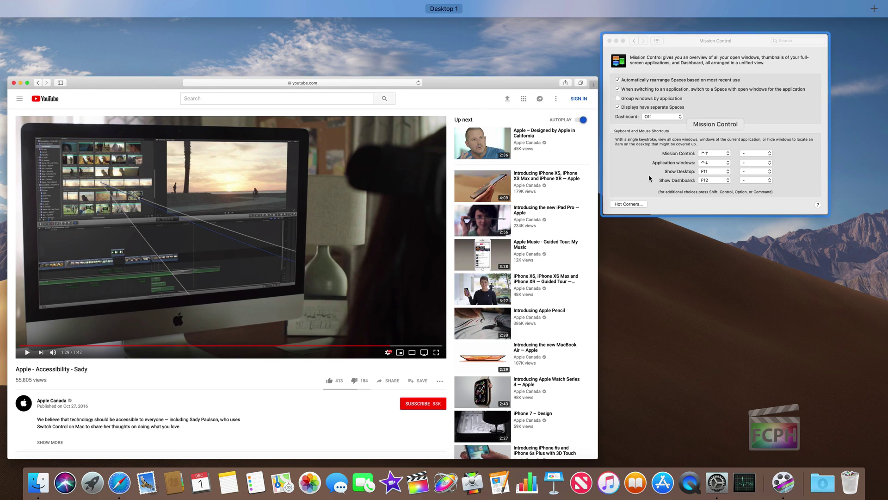
mouse_move(405, 37)
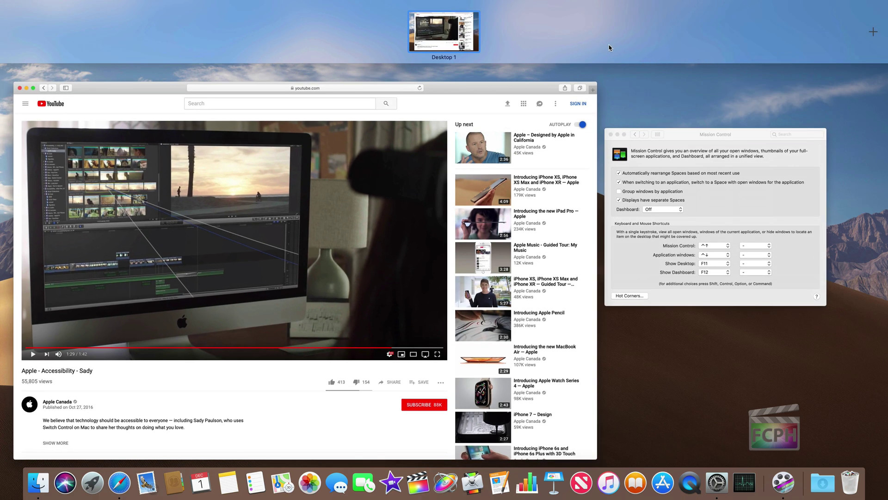
left_click(873, 31)
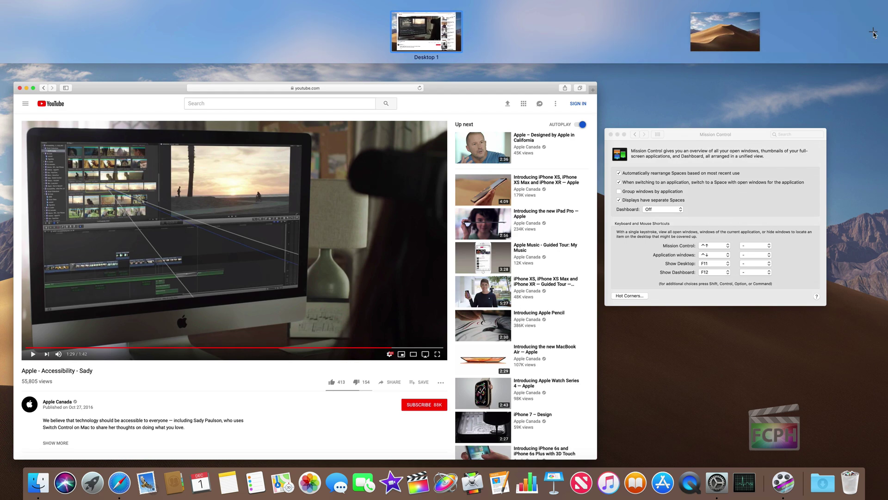
left_click_drag(391, 162, 498, 35)
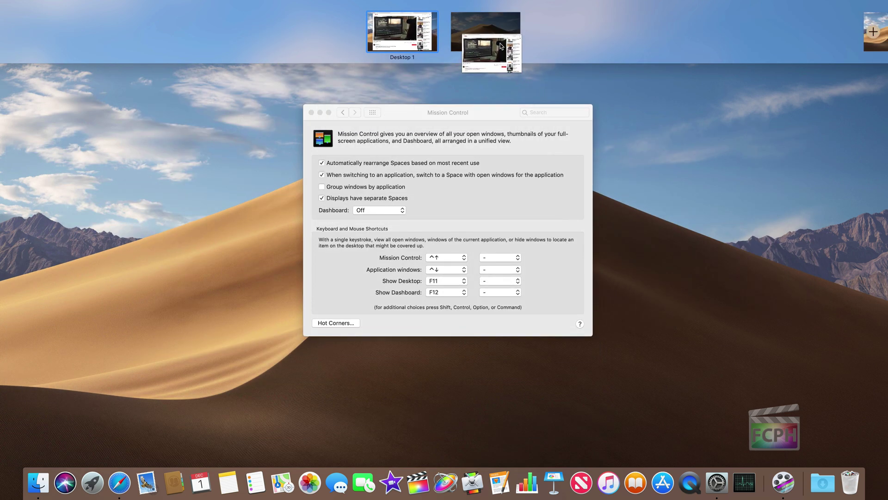
Return to Desktop 1 from Mission Control, and switch over to Desktop 2 and back.
left_click(405, 44)
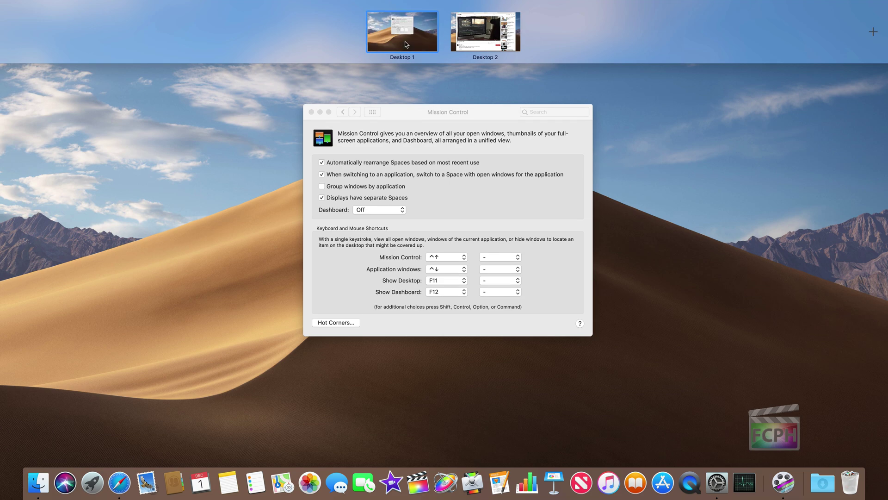
key("ctrl+Right")
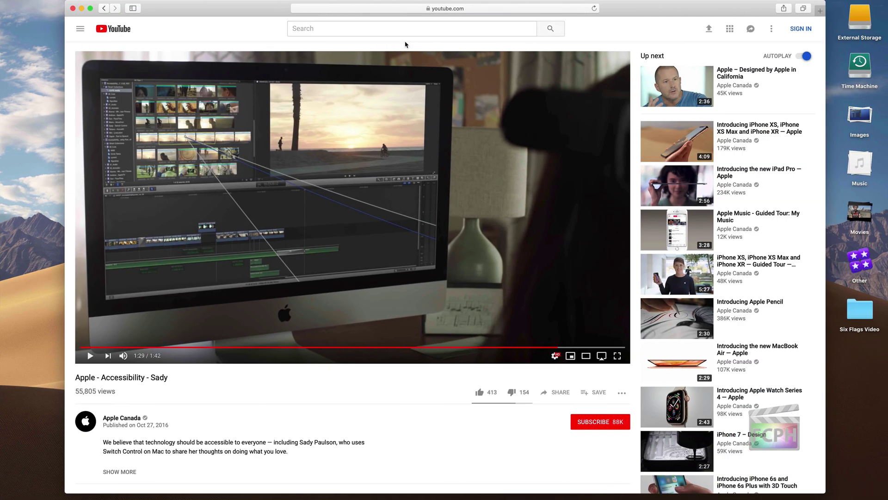
key("ctrl+Left")
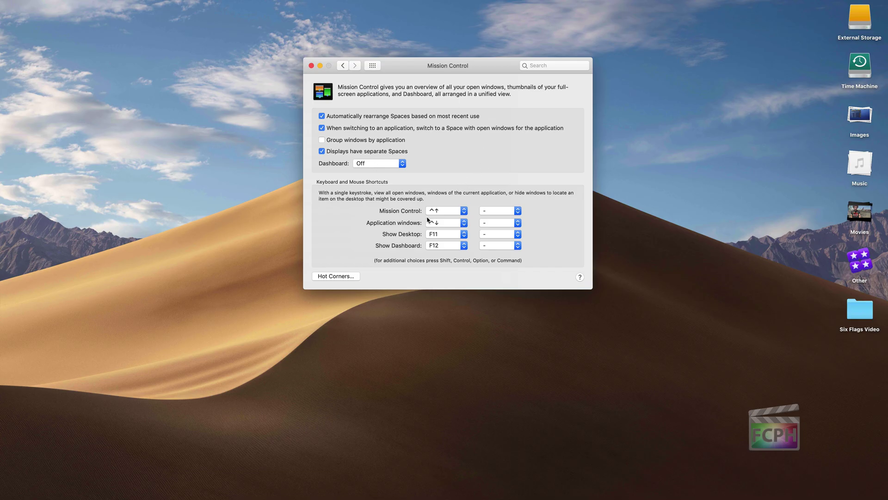
Open the Language & Region preferences, examine the advanced general, date and time formats, and cancel without changing them.
left_click(372, 67)
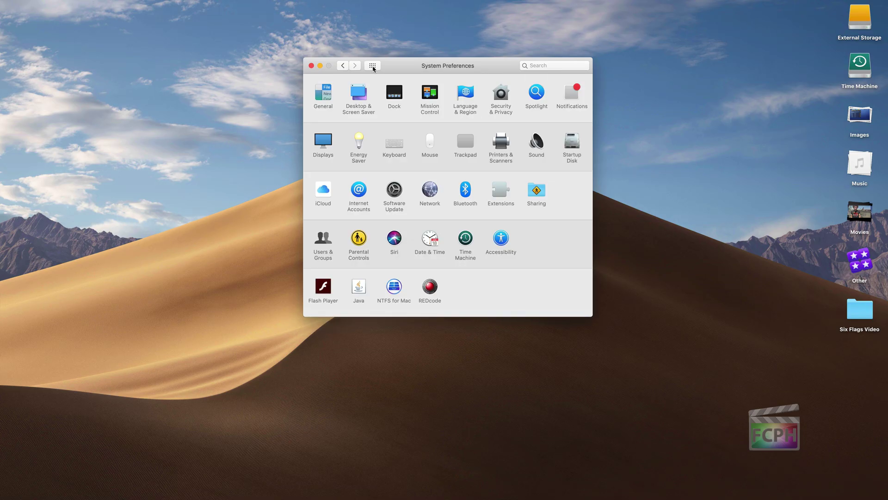
left_click(467, 92)
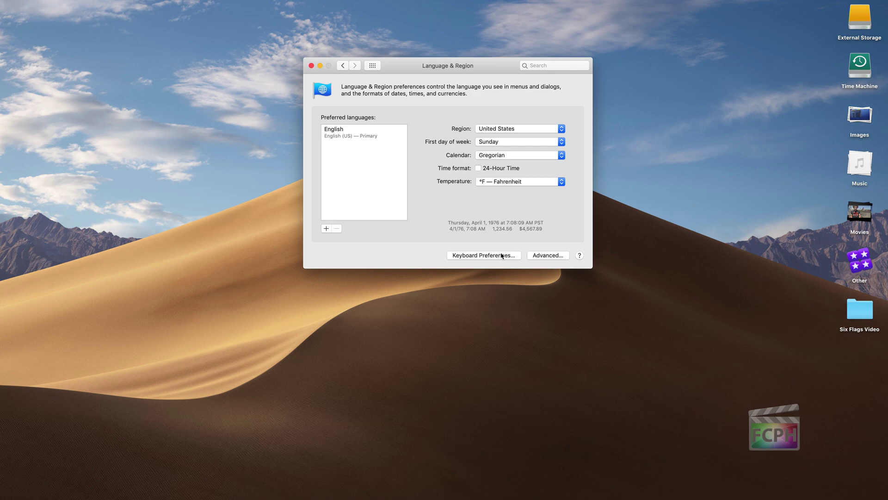
left_click(549, 256)
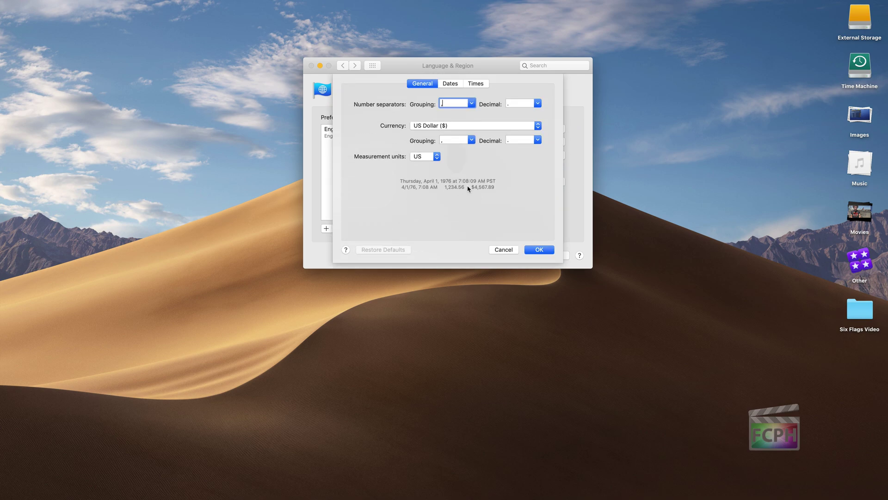
left_click(445, 84)
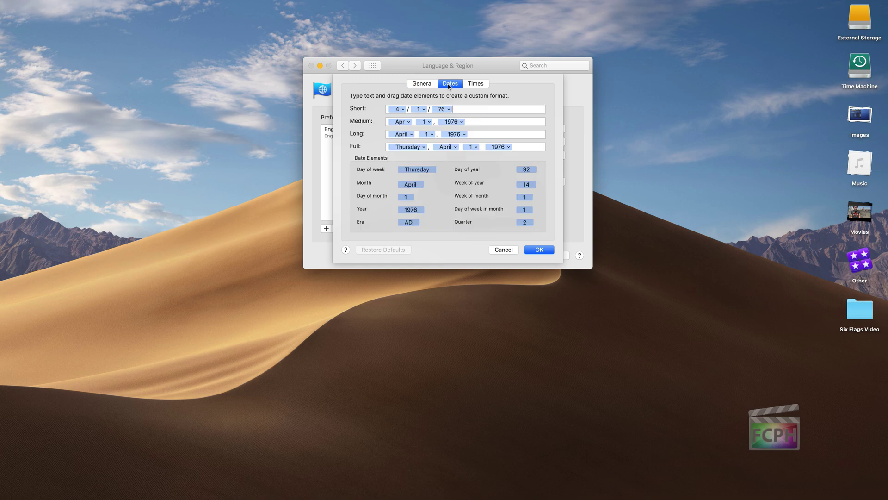
left_click(475, 84)
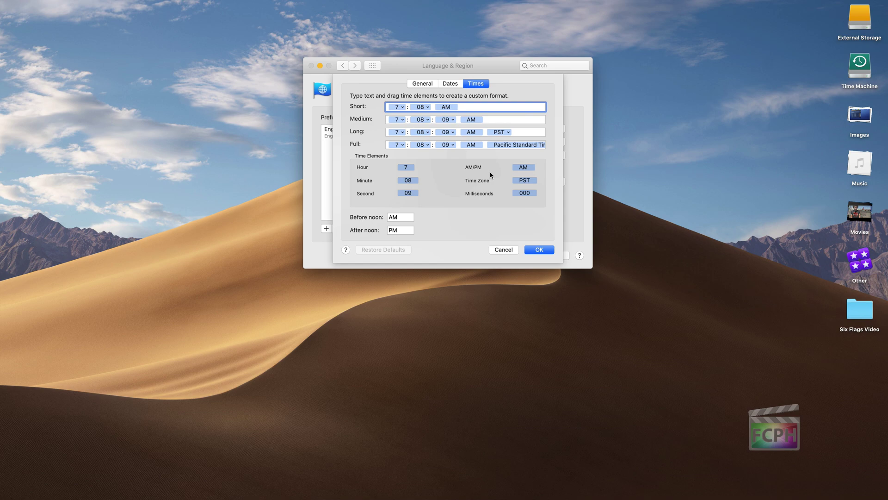
left_click(456, 85)
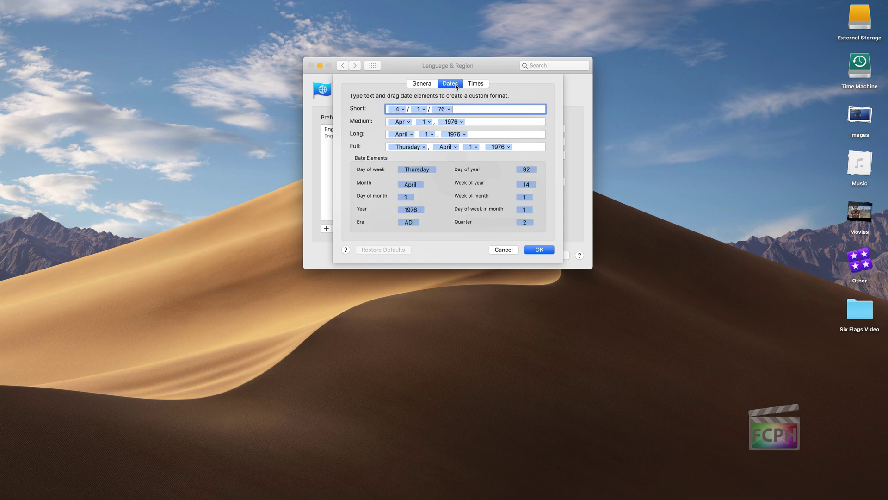
left_click(430, 86)
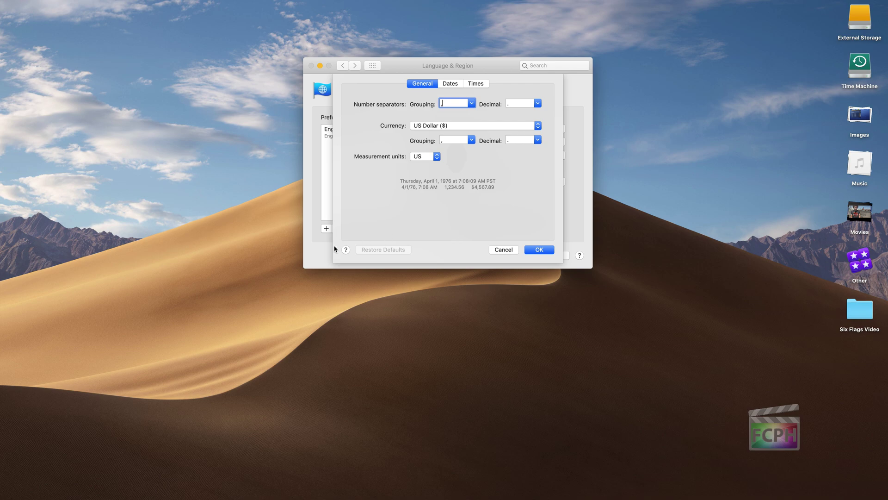
left_click(500, 250)
Open the Security & Privacy preferences, request unlocking them for changes, and cancel the password request.
left_click(373, 65)
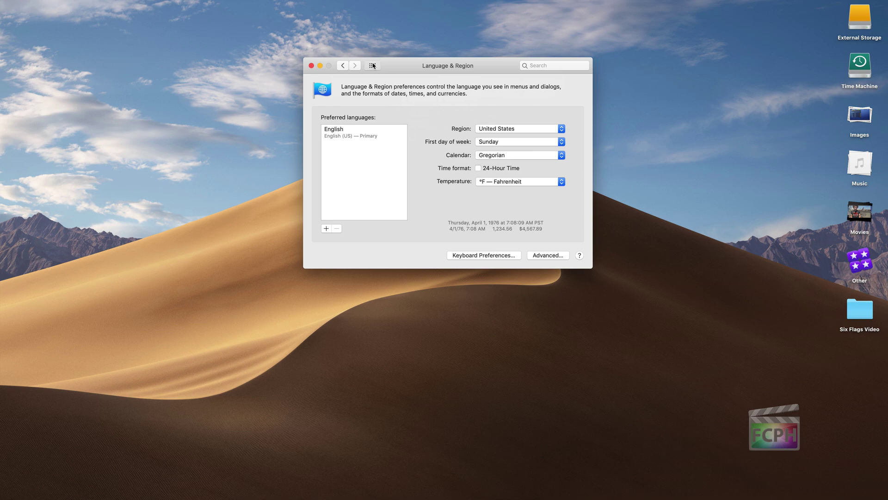
left_click(500, 92)
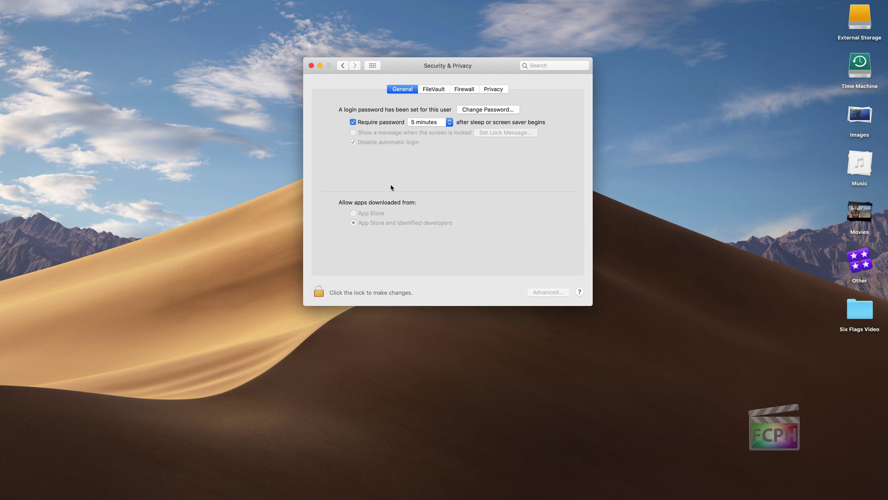
left_click(318, 290)
left_click(319, 291)
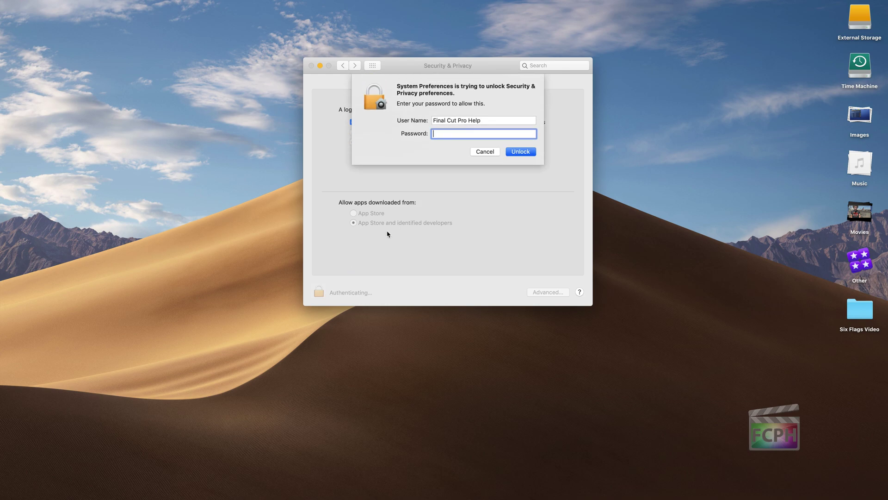
left_click(481, 153)
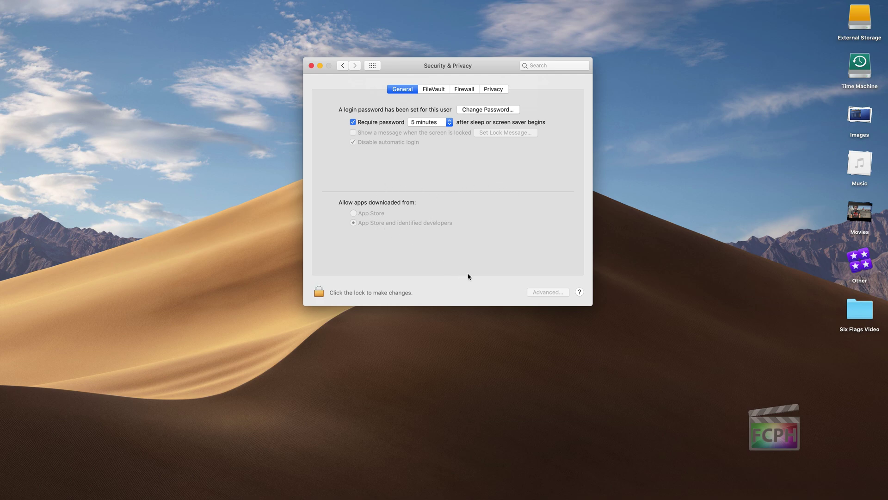
View the FileVault, Firewall and Privacy settings of Security & Privacy, opening and closing the help page about the firewall.
left_click(439, 91)
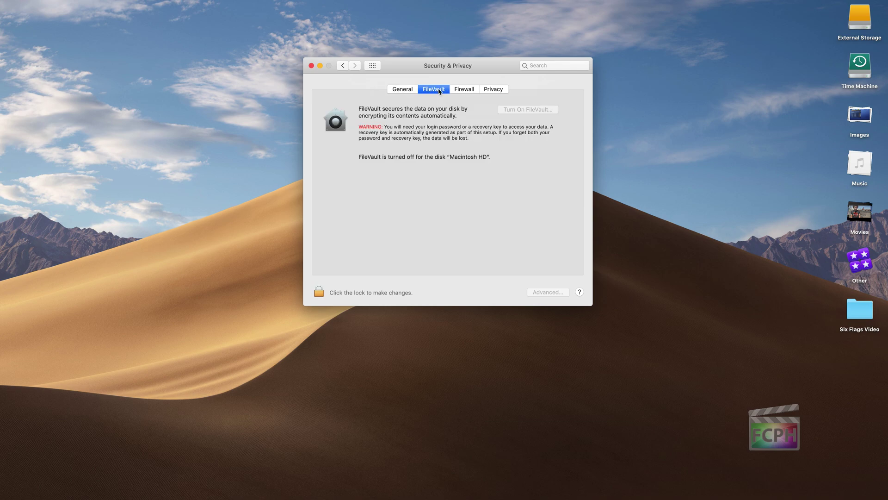
left_click(464, 91)
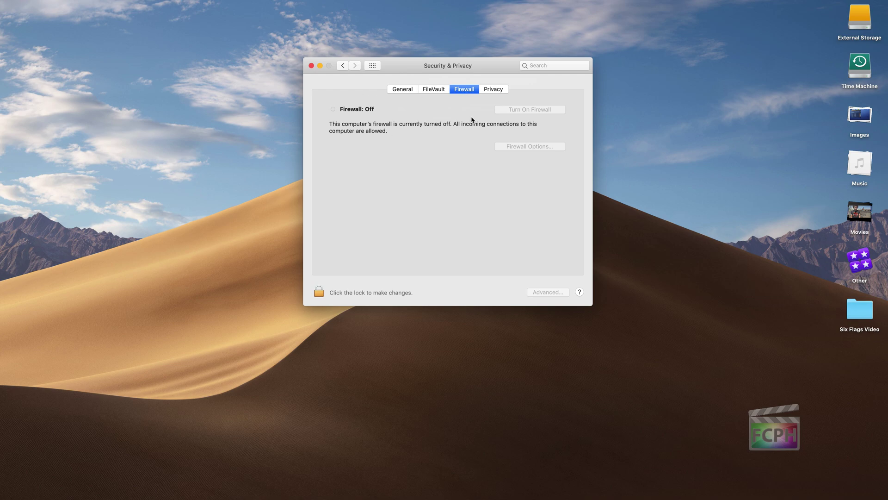
left_click(579, 291)
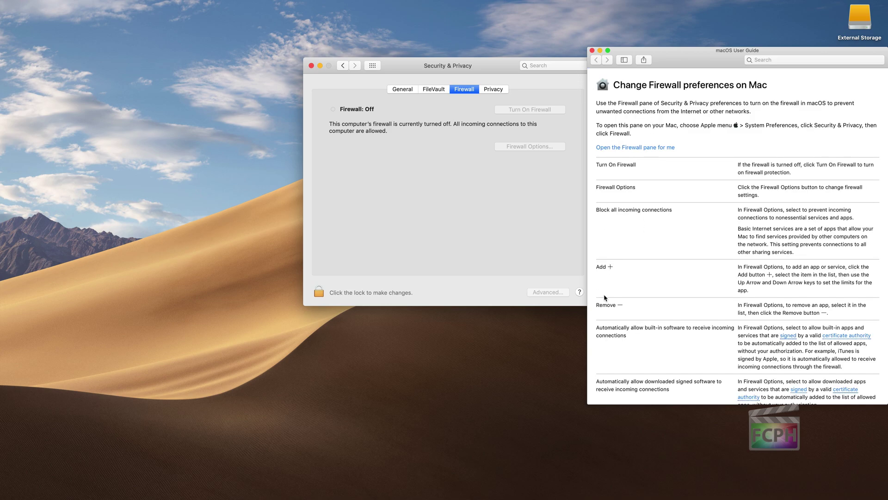
left_click(592, 50)
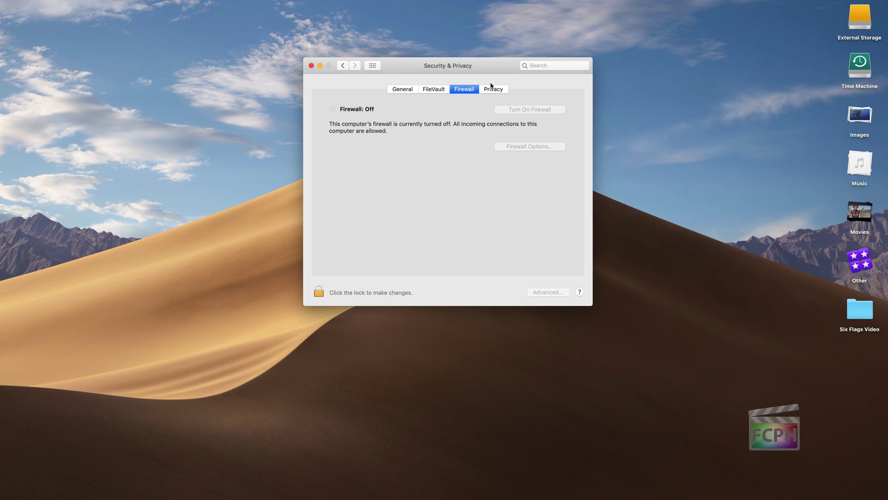
left_click(487, 93)
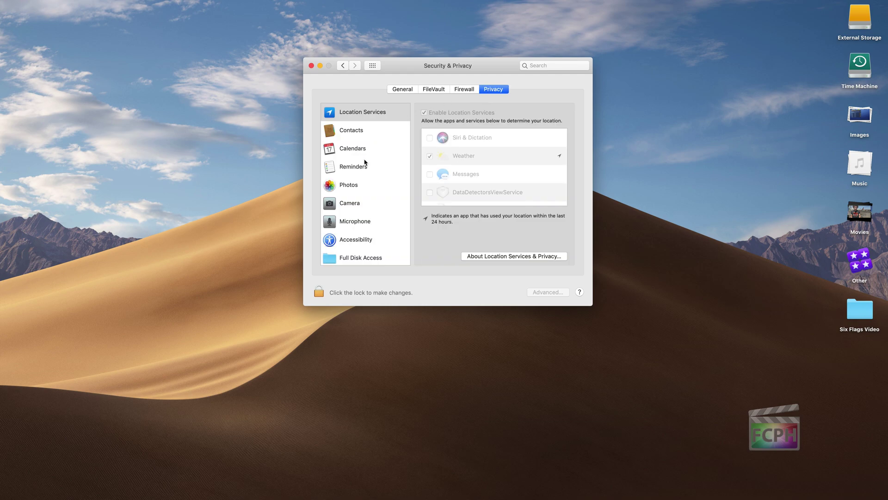
Examine which apps have privacy access to the microphone and the camera.
left_click(356, 220)
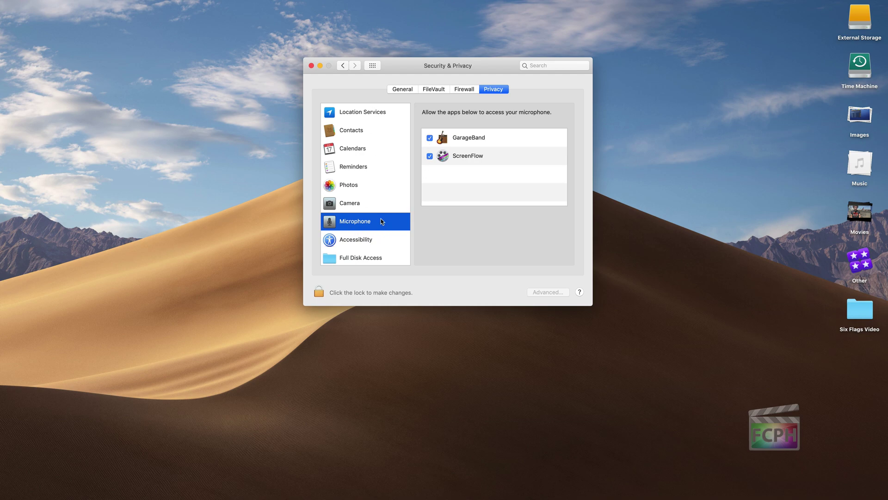
left_click(362, 202)
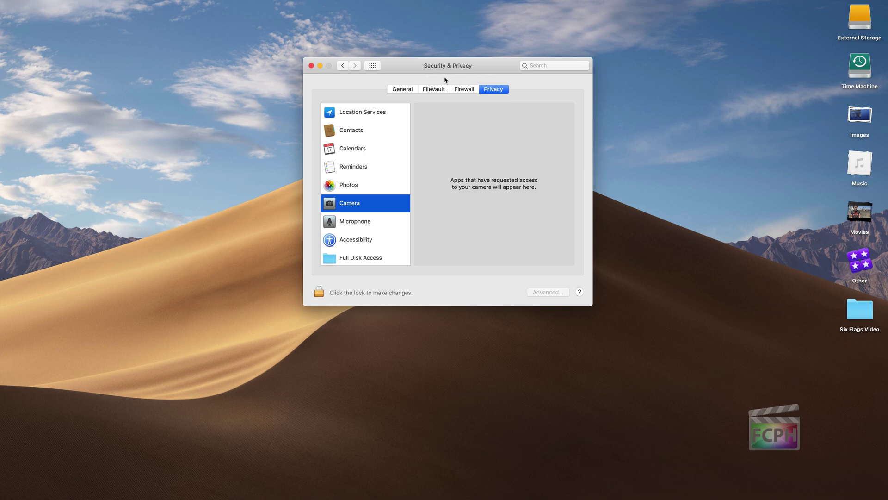
Open the Spotlight preferences and look through the search result categories.
left_click(371, 66)
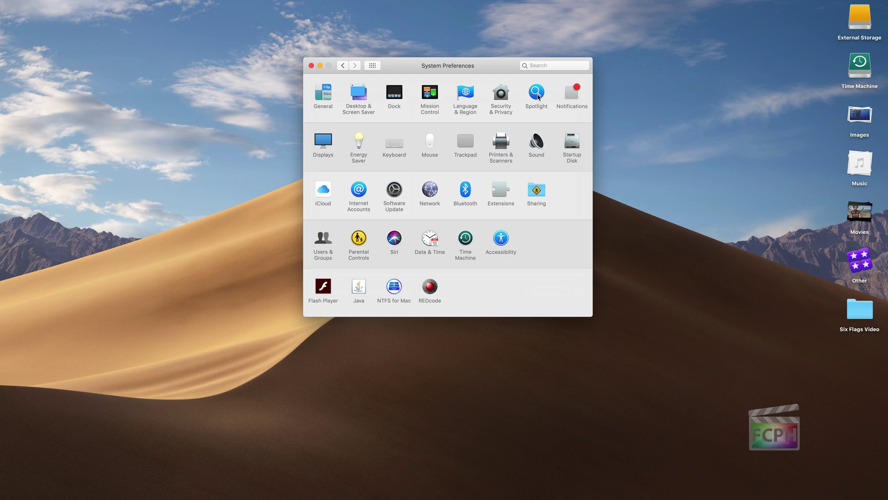
left_click(538, 95)
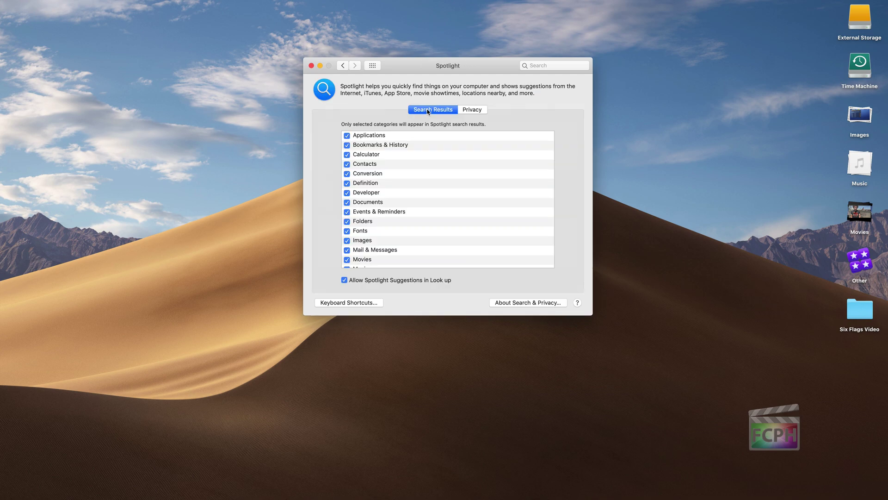
scroll(385, 149, "down", 1)
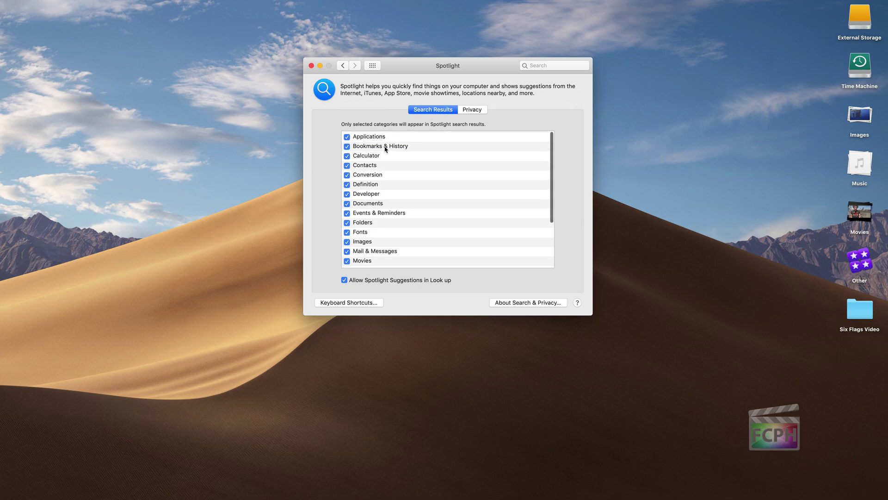
left_click(375, 149)
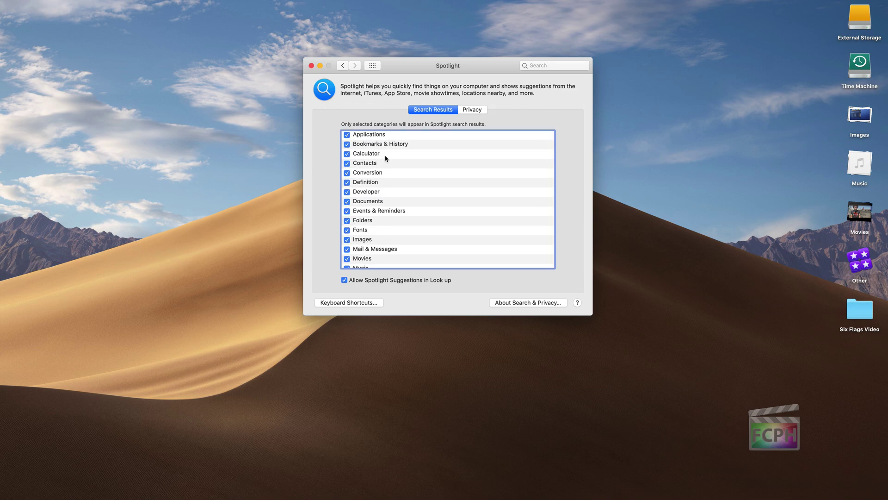
scroll(386, 158, "down", 5)
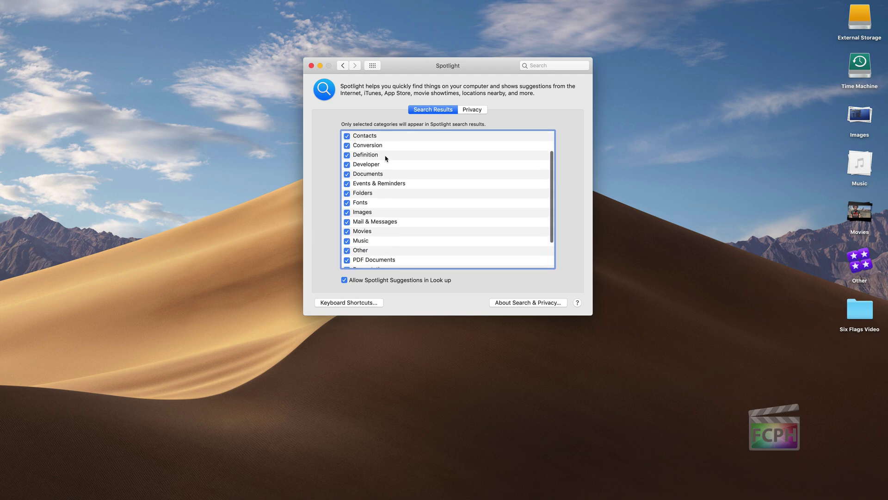
View Spotlight's privacy exclusions, opening and cancelling the location chooser, and check the search result categories again.
left_click(475, 110)
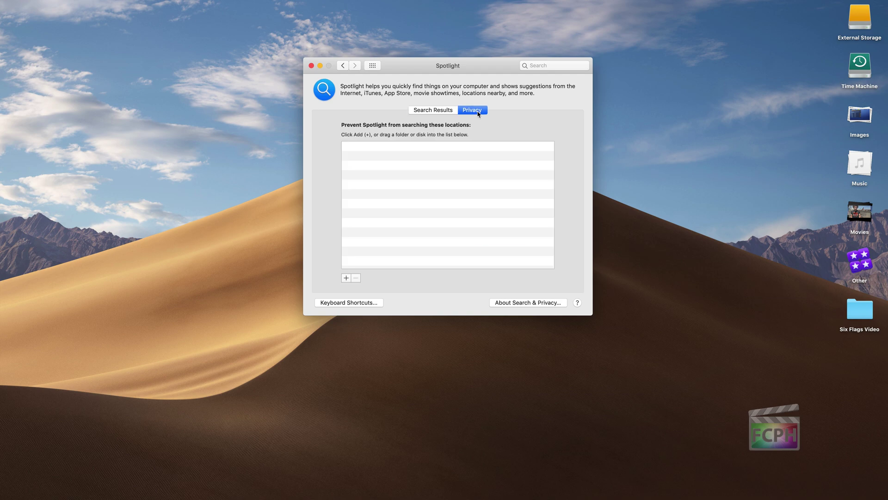
left_click(346, 278)
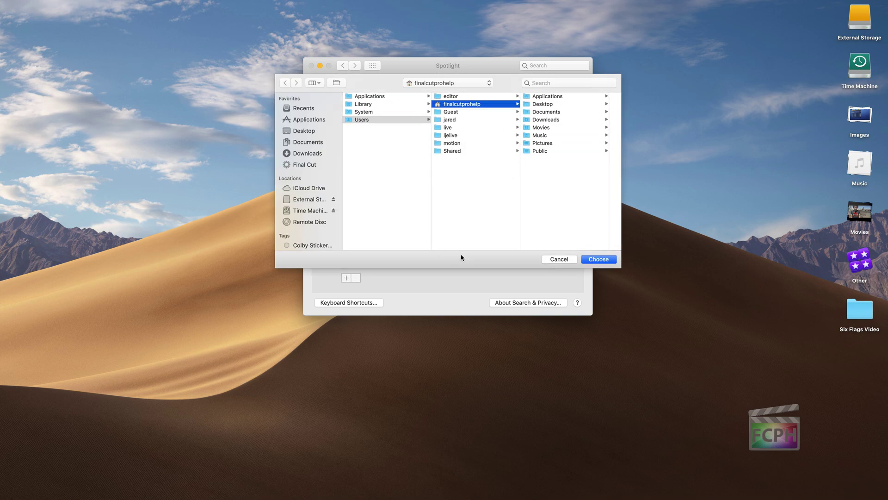
left_click(551, 259)
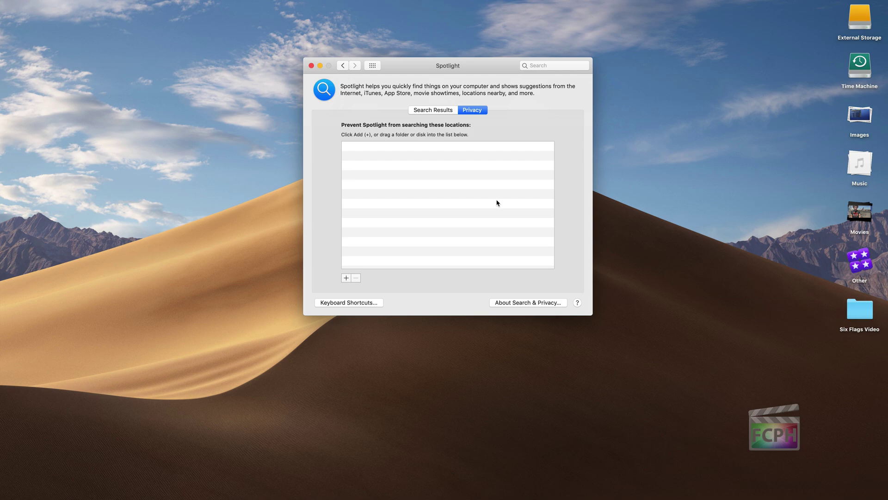
left_click(440, 111)
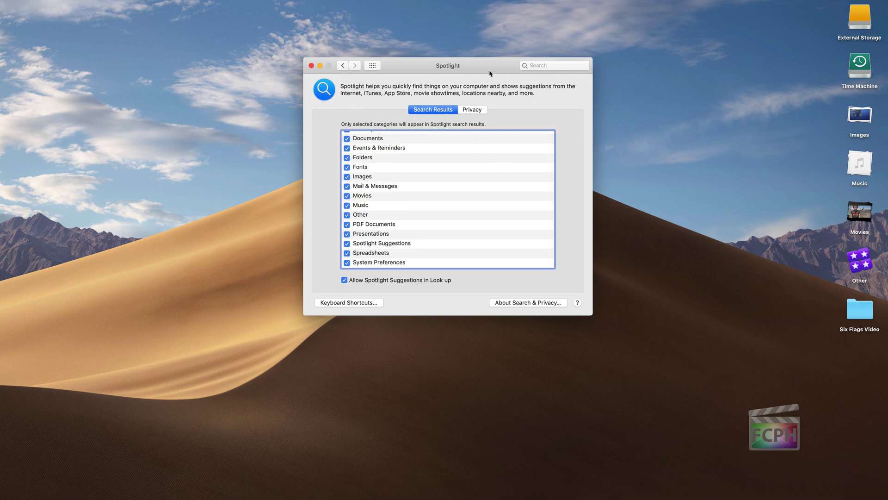
left_click(474, 111)
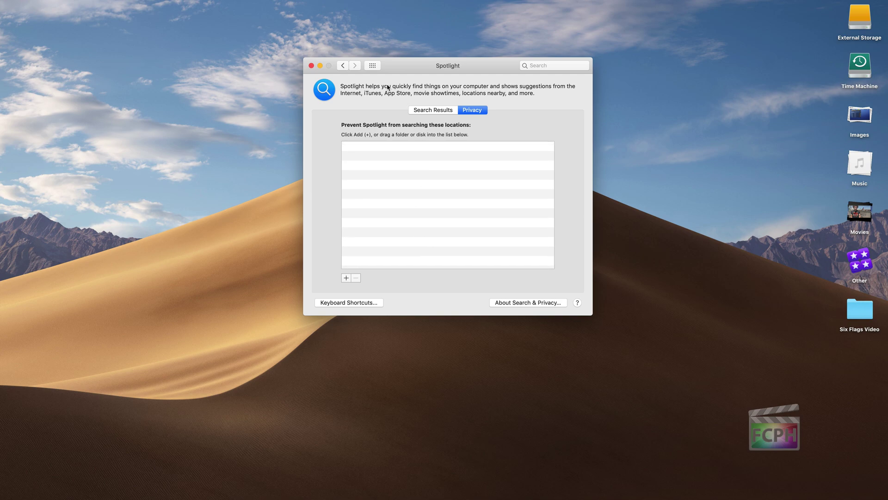
Open the Notifications preferences and examine the Do Not Disturb settings and the list of apps.
left_click(372, 66)
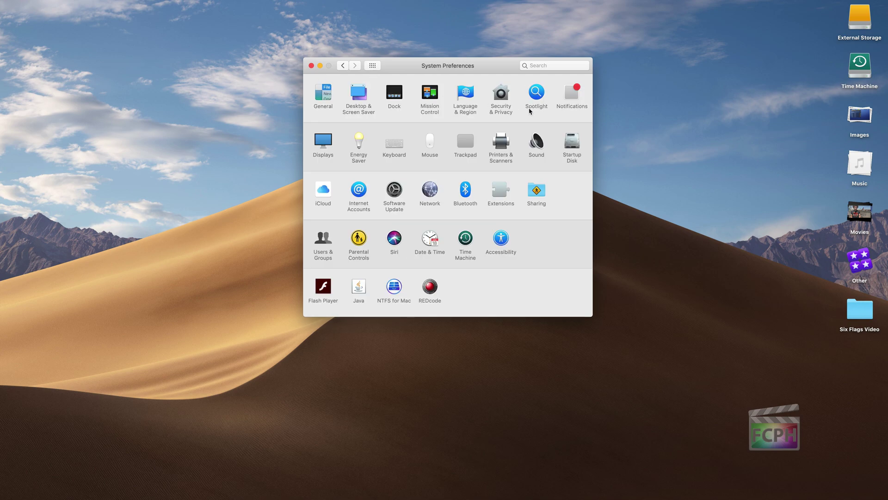
left_click(574, 91)
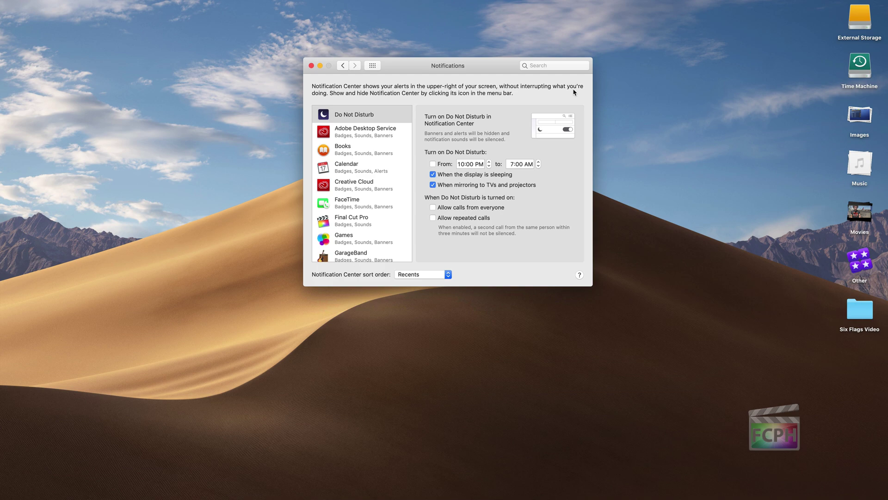
mouse_move(859, 4)
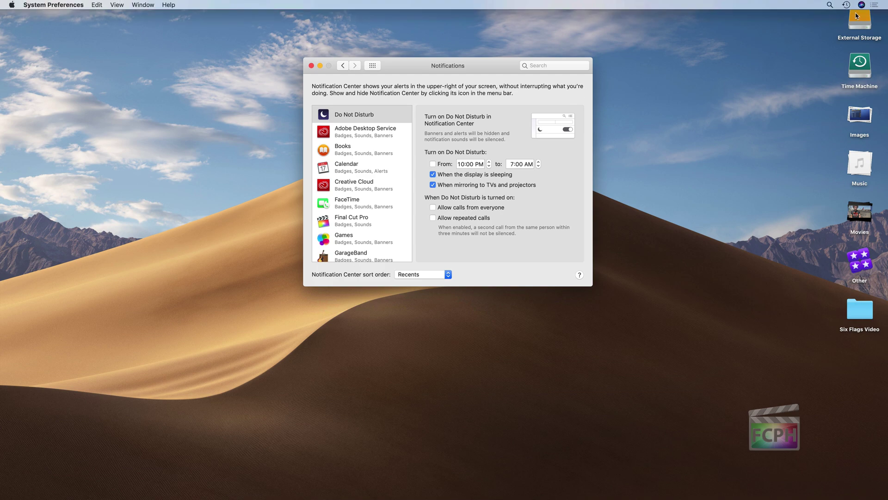
scroll(371, 202, "down", 10)
scroll(372, 202, "up", 10)
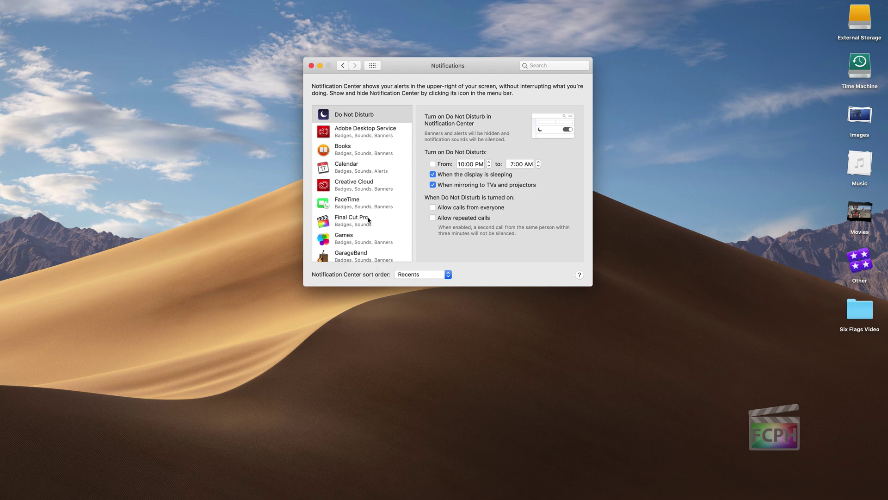
Switch Final Cut Pro's notification alert style between Banners and None, and leave it on Banners.
left_click(365, 220)
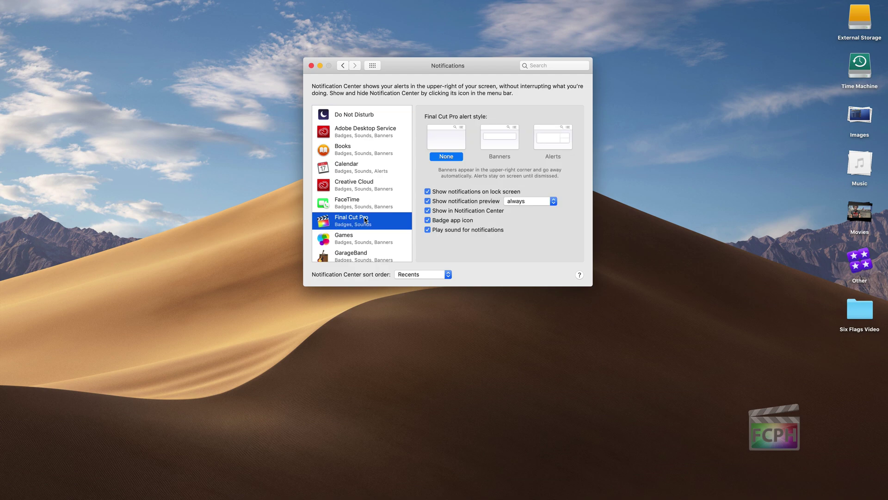
left_click(516, 146)
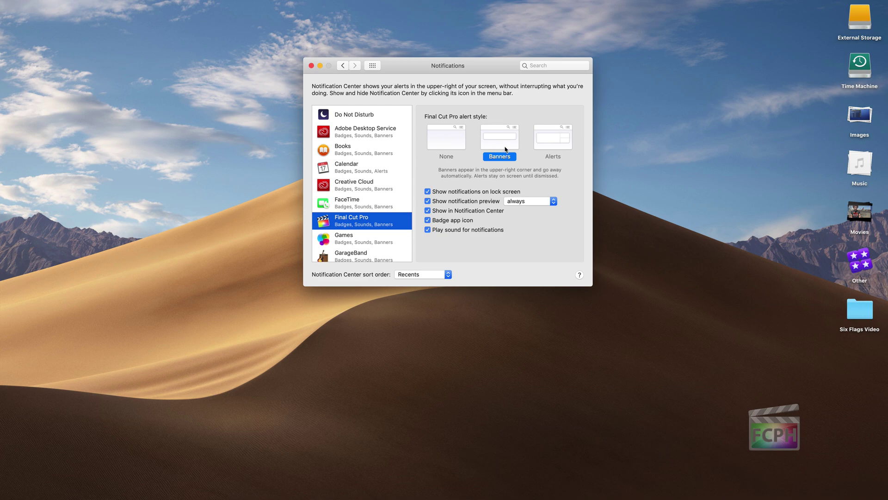
left_click(438, 140)
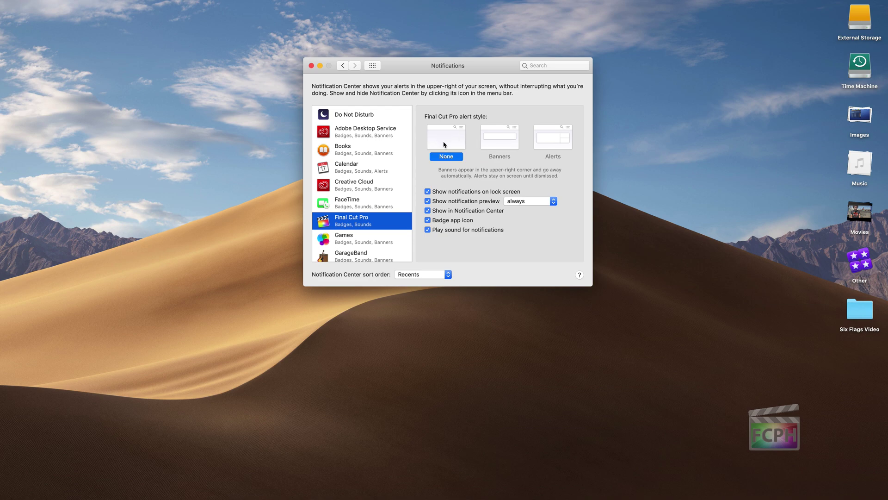
left_click(504, 150)
Open the Displays preferences and place the LED Cinema Display settings window beside the Built-in Retina Display window.
left_click(373, 66)
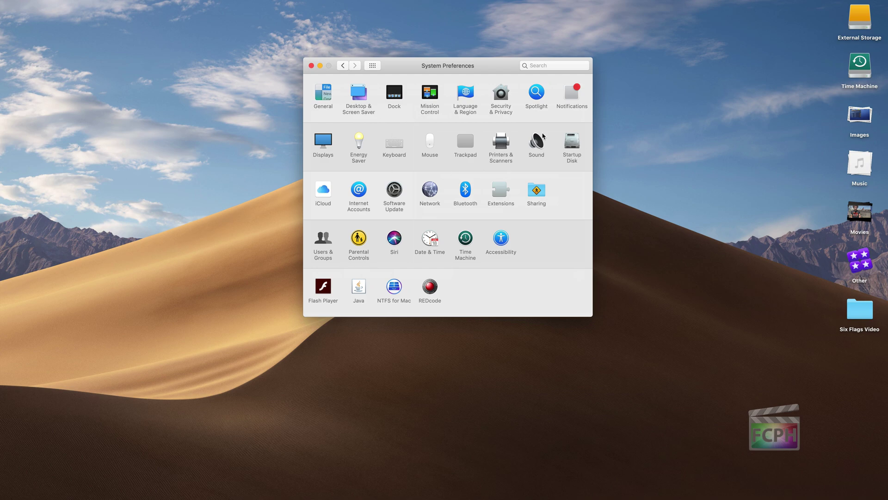
left_click(323, 141)
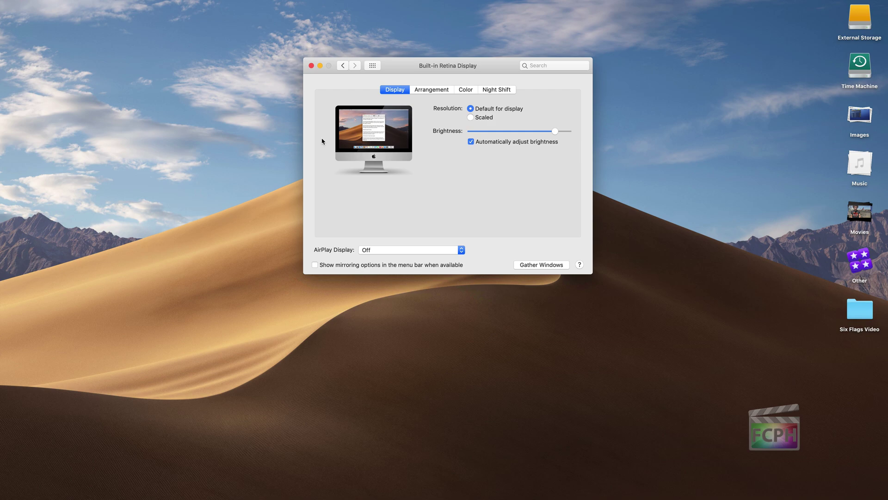
left_click_drag(887, 110, 701, 92)
left_click_drag(514, 64, 463, 62)
left_click_drag(653, 93, 627, 89)
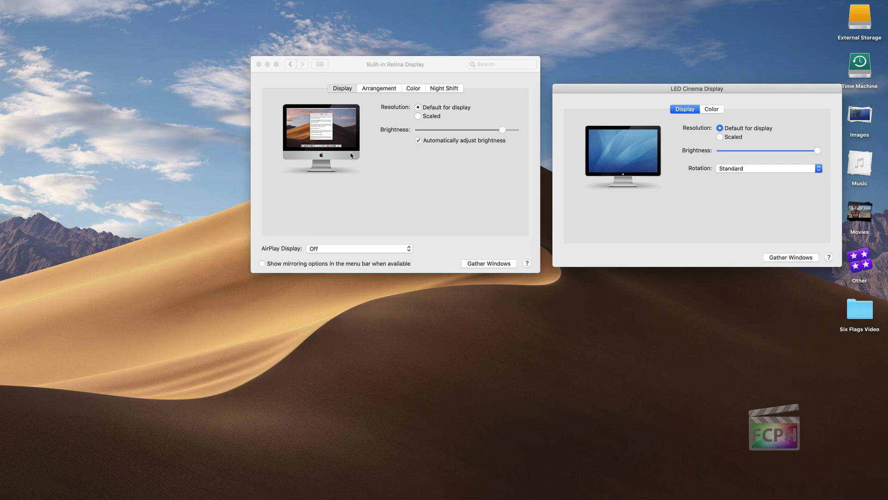
View the built-in display's Scaled resolutions, restore Default for display, and look at the AirPlay display choices without selecting one.
left_click(425, 115)
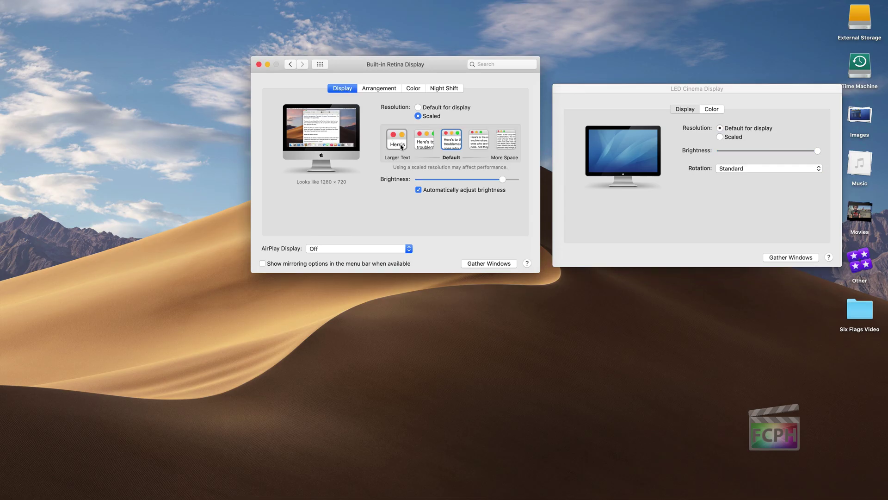
left_click(418, 108)
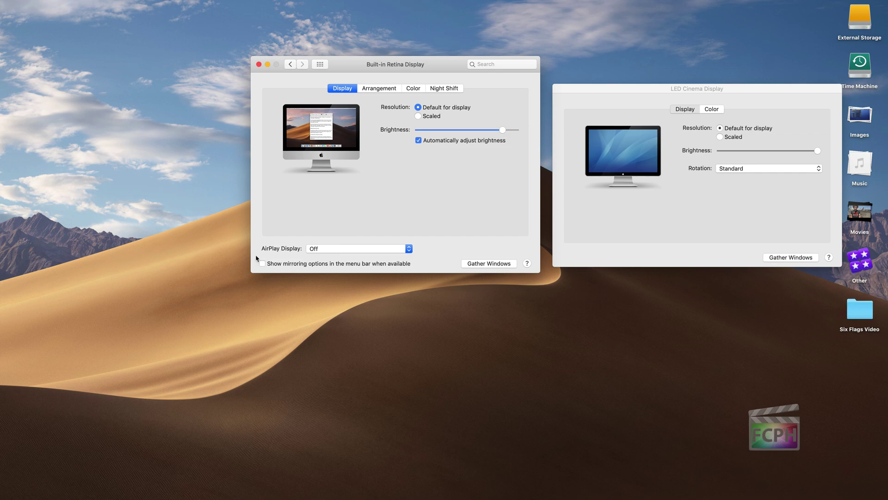
left_click(351, 249)
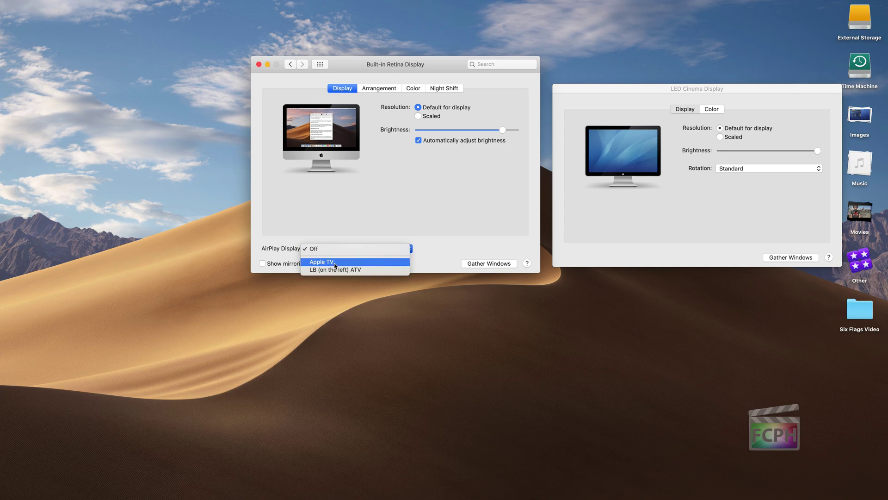
left_click(441, 245)
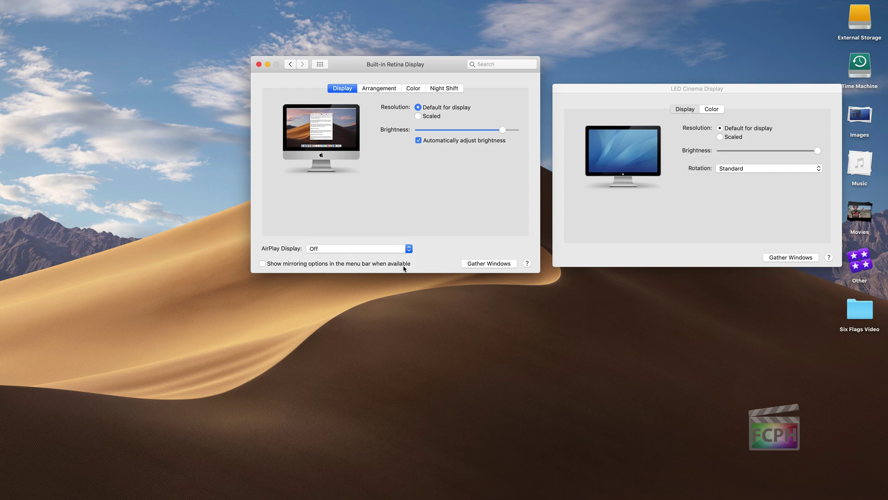
Turn on showing mirroring options in the menu bar when available, and view the AirPlay choices offered there.
mouse_move(657, 4)
left_click(262, 263)
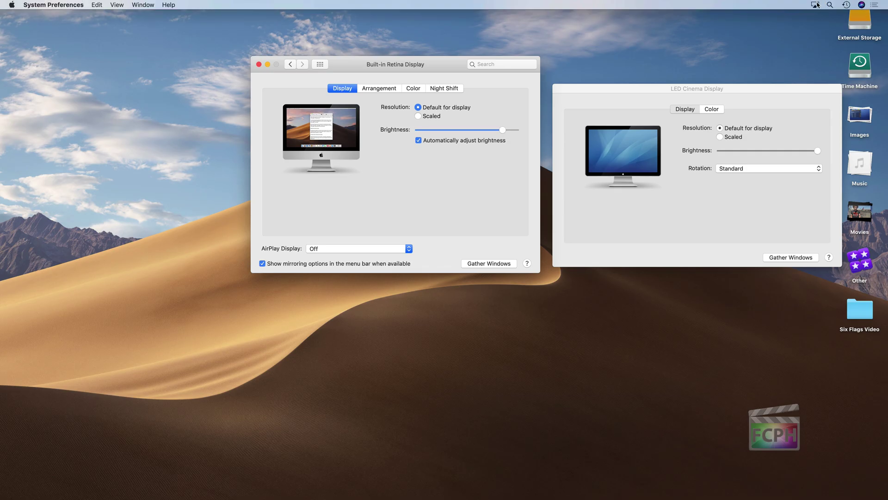
left_click(816, 6)
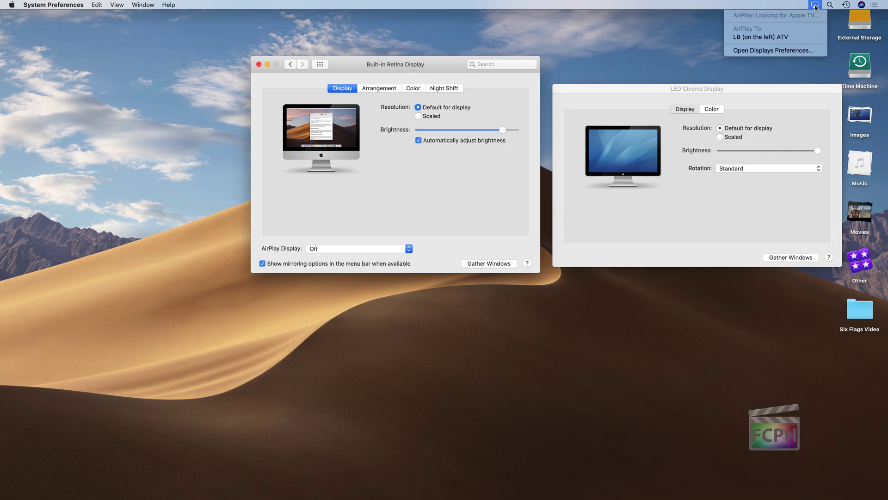
left_click(815, 6)
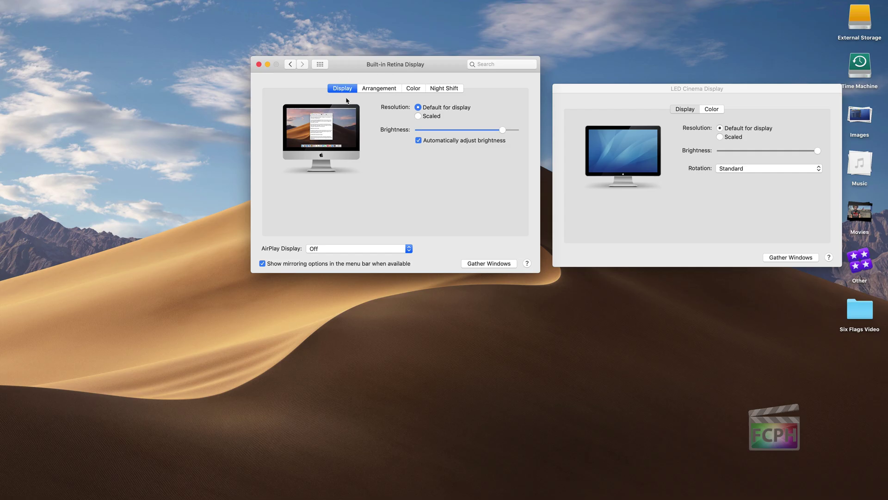
Try repositioning the second display in the display arrangement, and move the LED Cinema Display settings window back to the second screen.
left_click(392, 91)
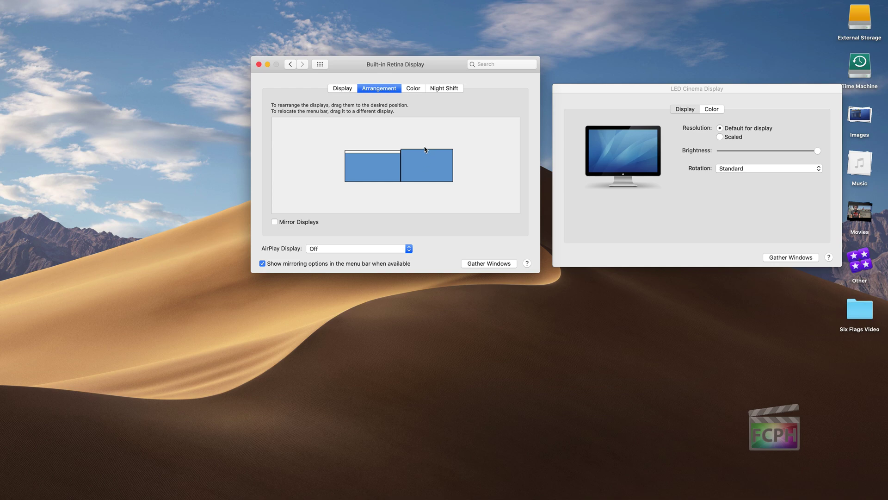
mouse_move(428, 169)
left_mouse_down()
mouse_move(387, 146)
mouse_move(310, 163)
mouse_move(326, 168)
mouse_move(333, 207)
mouse_move(424, 208)
mouse_move(345, 167)
mouse_move(418, 171)
left_mouse_up()
left_click_drag(614, 91, 887, 112)
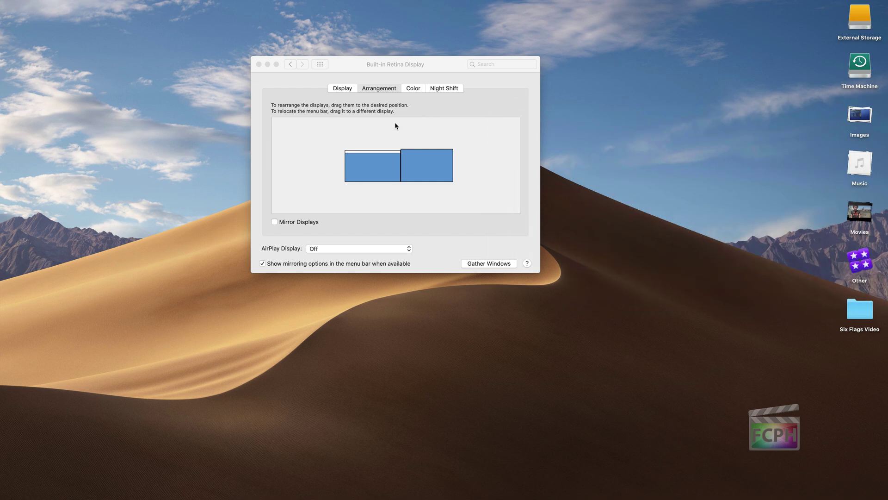
View the built-in display's color profiles and its Night Shift settings.
left_click(411, 90)
left_click(412, 89)
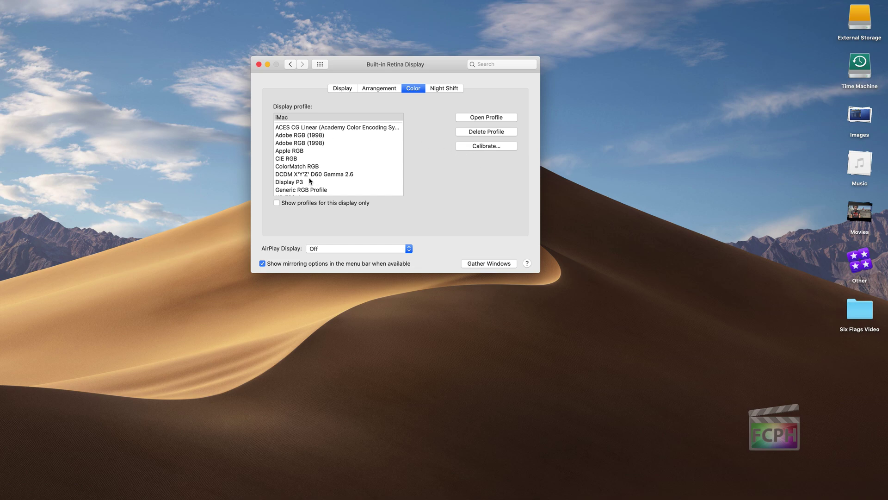
left_click(439, 88)
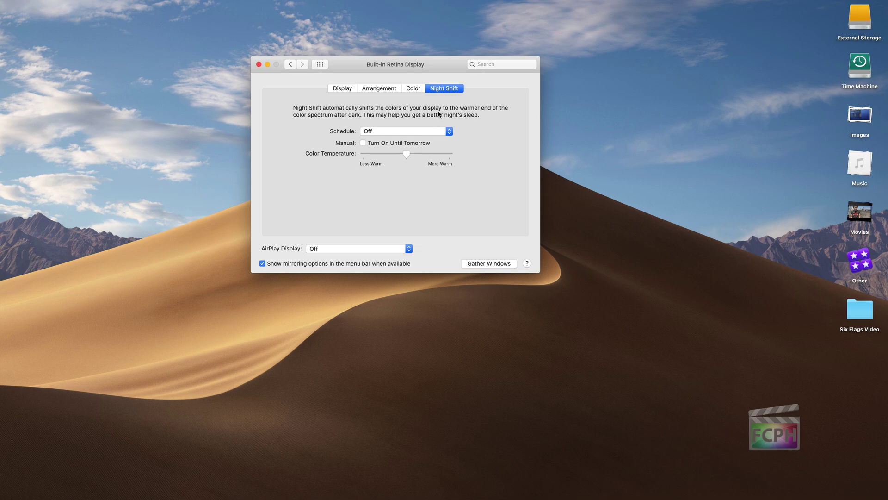
Open the Energy Saver preferences and examine the display-off and sleep options.
left_click(319, 65)
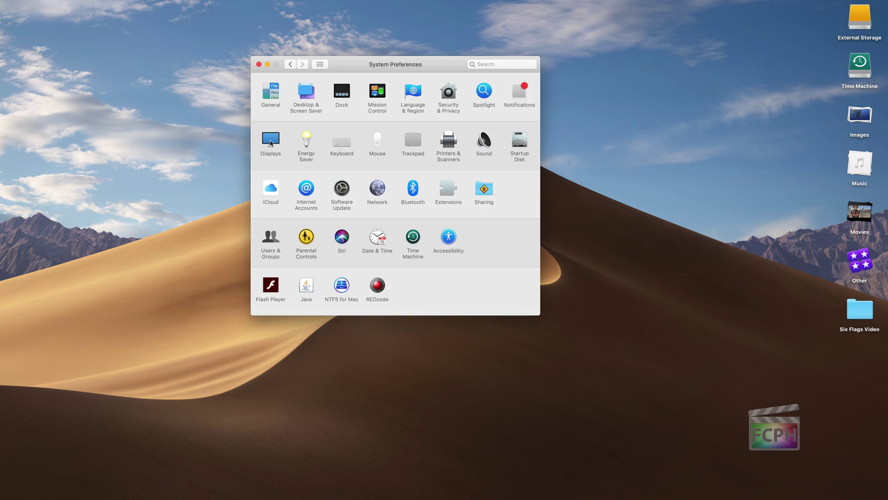
left_click(306, 139)
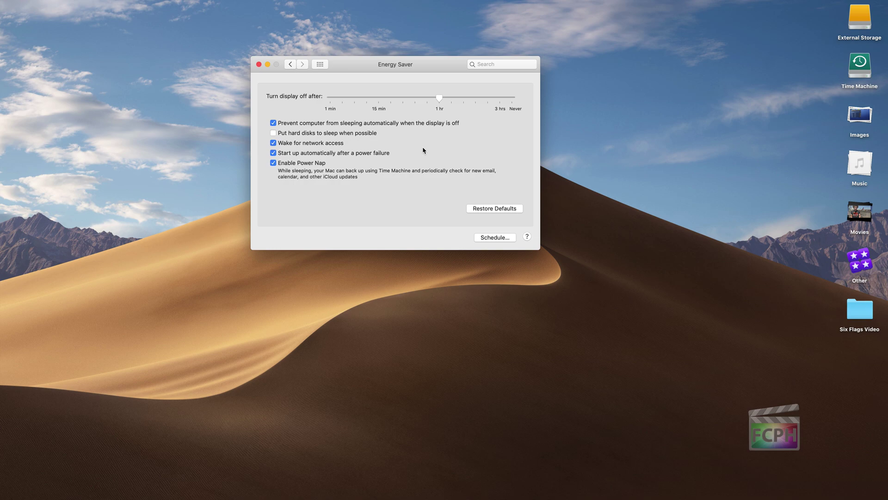
Open the Keyboard preferences and view the key repeat options and the text replacement list.
left_click(319, 65)
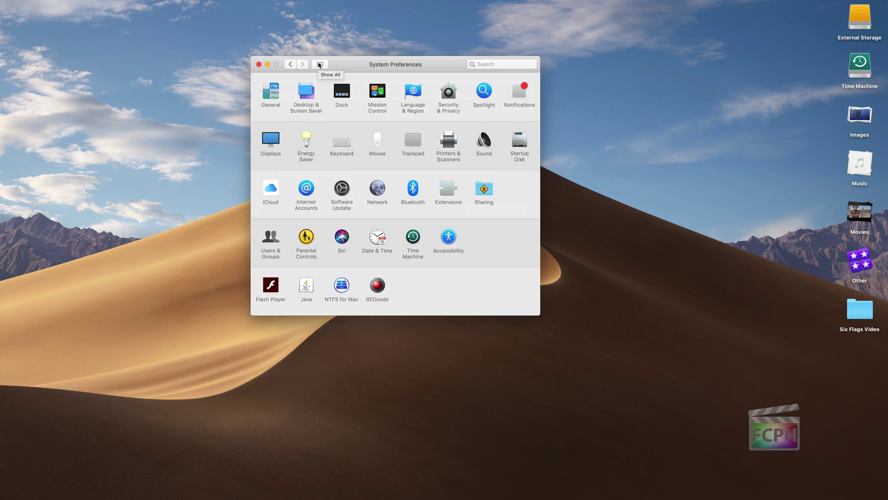
left_click(343, 149)
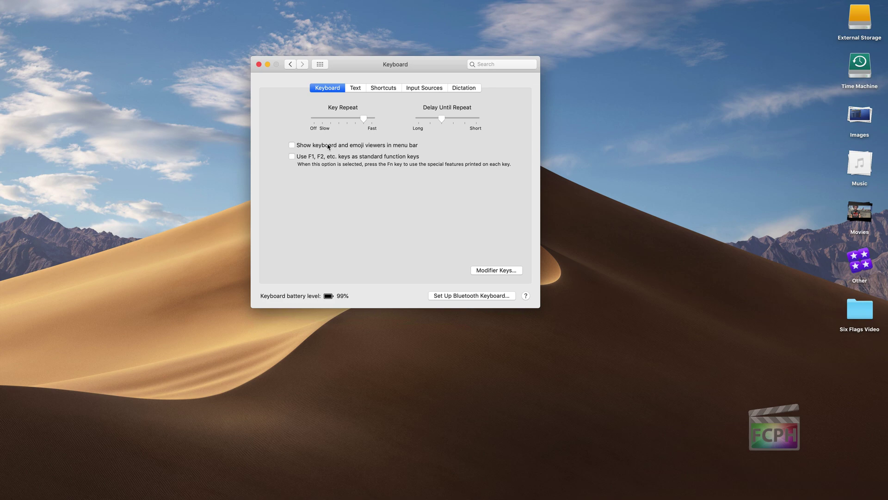
left_click(356, 89)
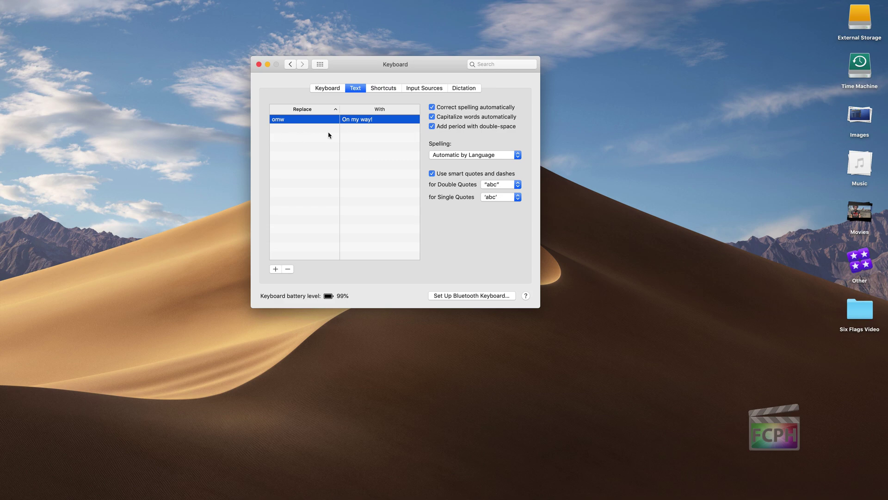
Try the "omw" text replacement in a Spotlight search, and dismiss the search.
key("super+space")
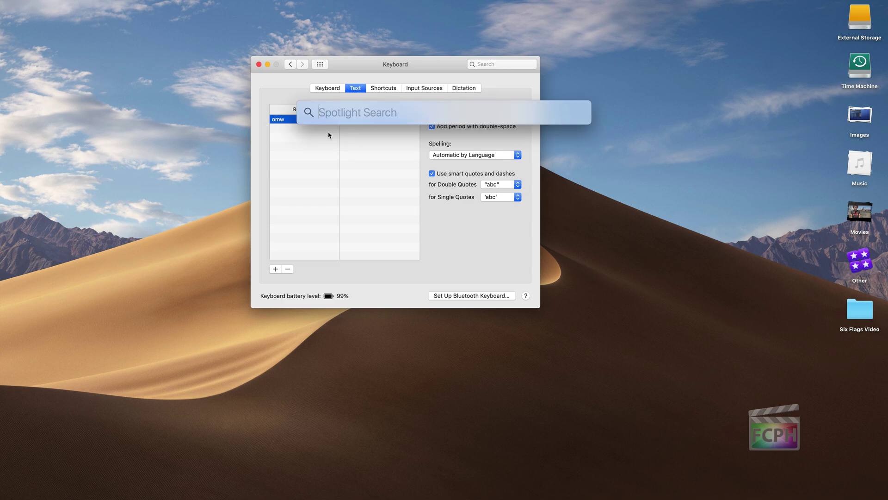
type("omw")
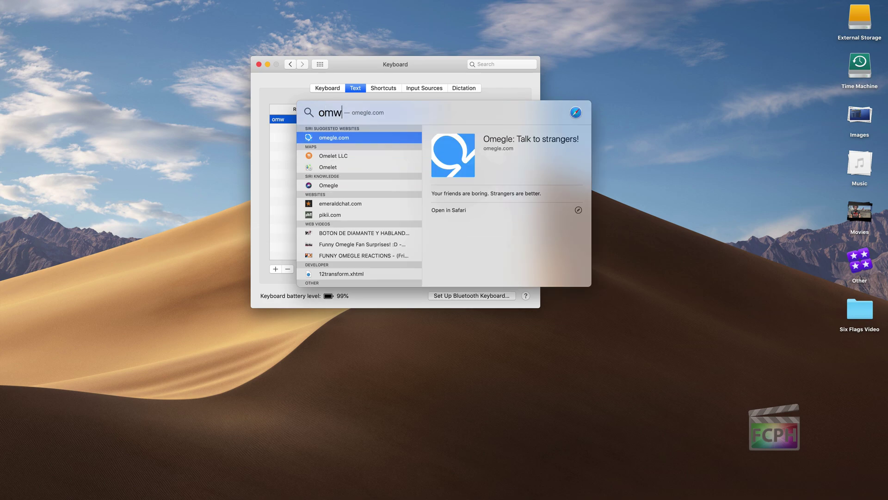
key("super+a")
key("super+space")
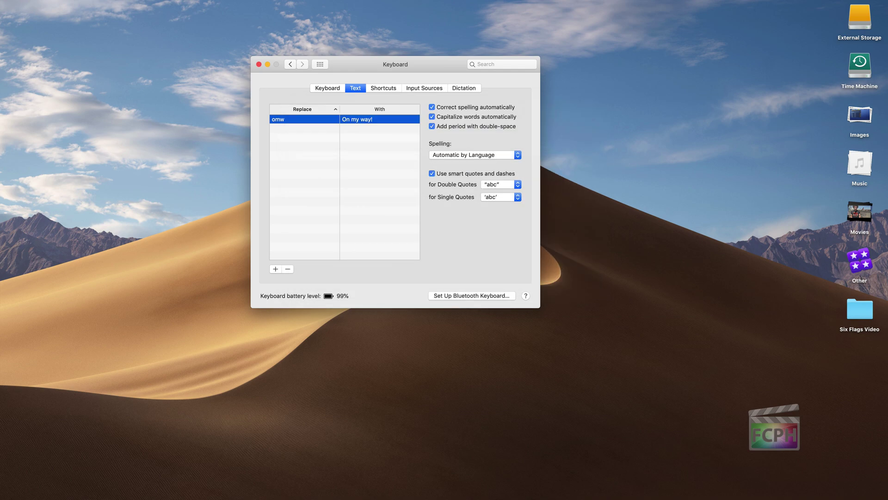
Test the "omw" text replacement in a new TextEdit document, and close that document without saving it.
key("super+space")
type("text")
key("Return")
left_click_drag(266, 34, 665, 122)
type("omw")
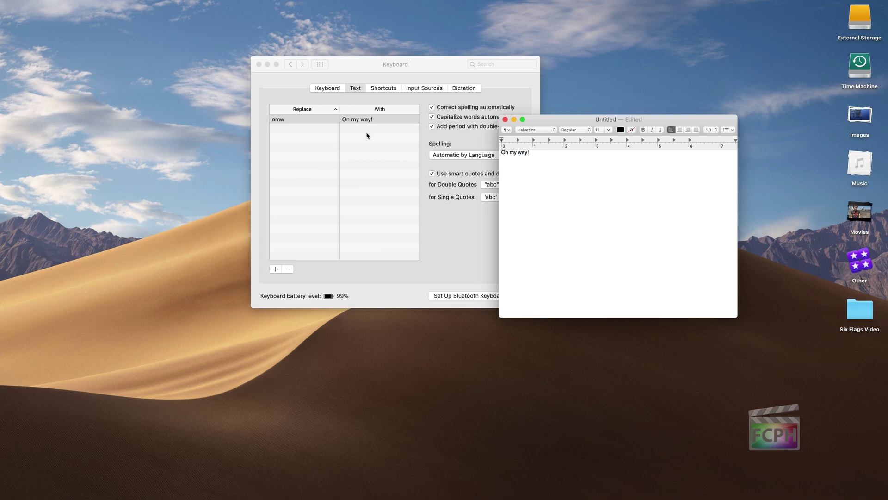
left_click_drag(554, 119, 601, 101)
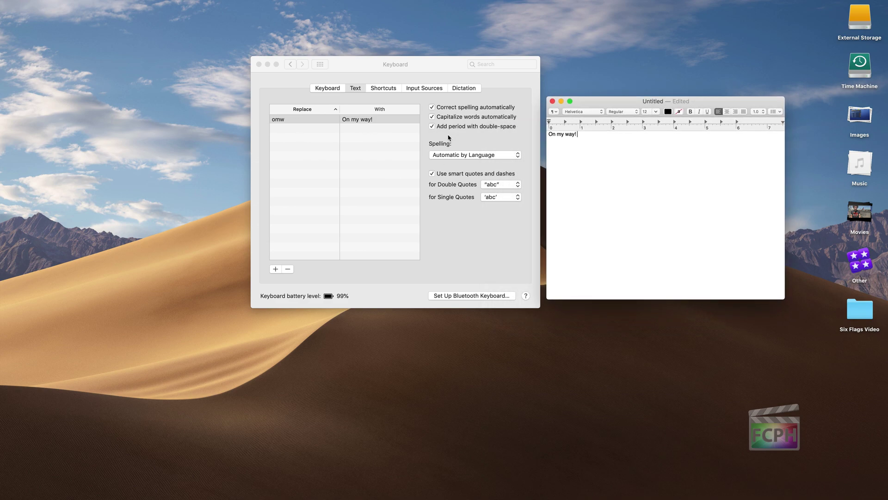
left_click(552, 101)
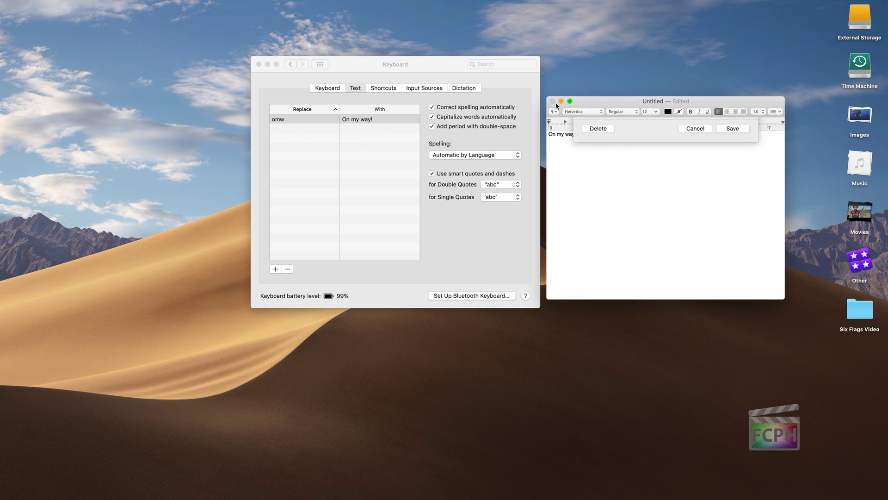
left_click(598, 236)
Examine the keyboard shortcuts for Screenshots, Services, Spotlight and Accessibility, including the one for turning focus following on or off.
left_click(390, 88)
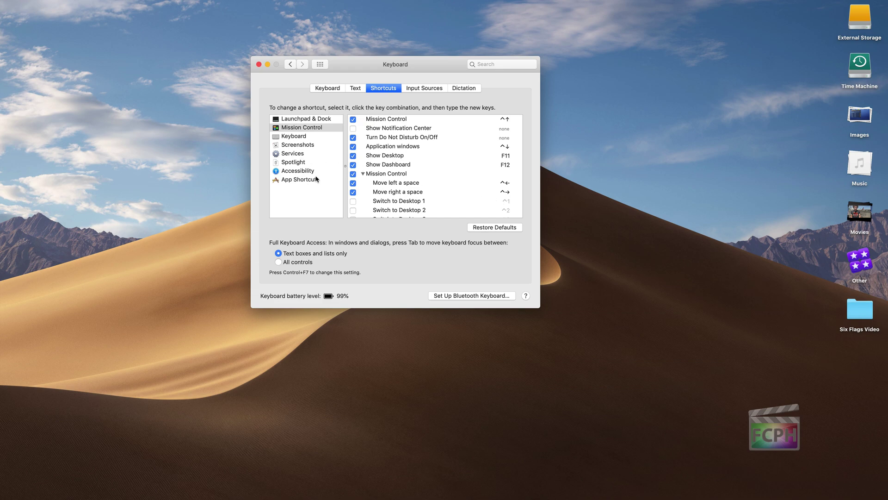
left_click(305, 146)
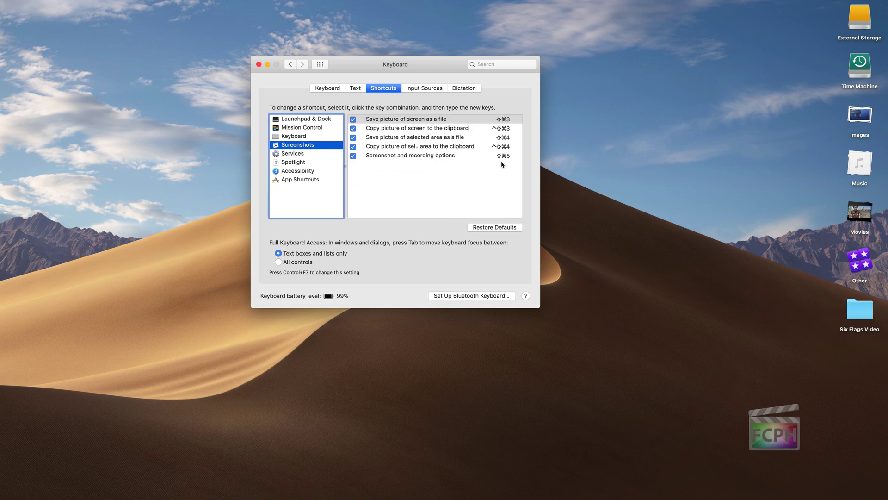
left_click(303, 154)
left_click(307, 164)
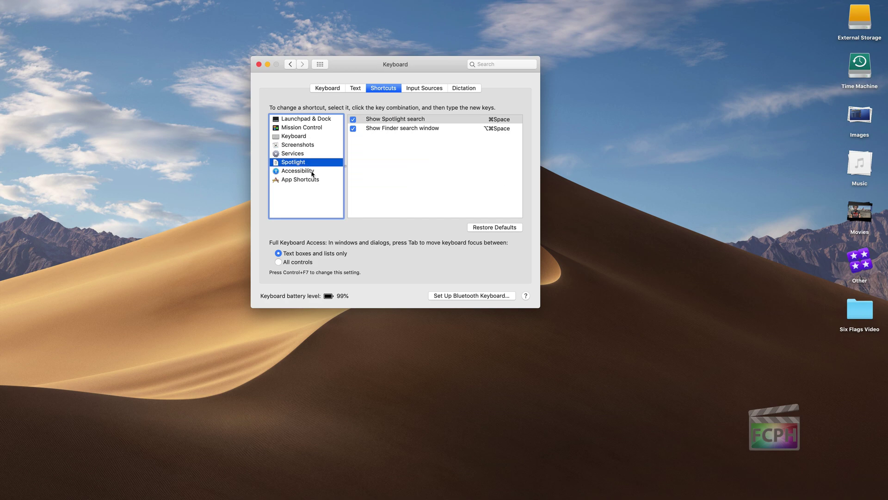
left_click(314, 174)
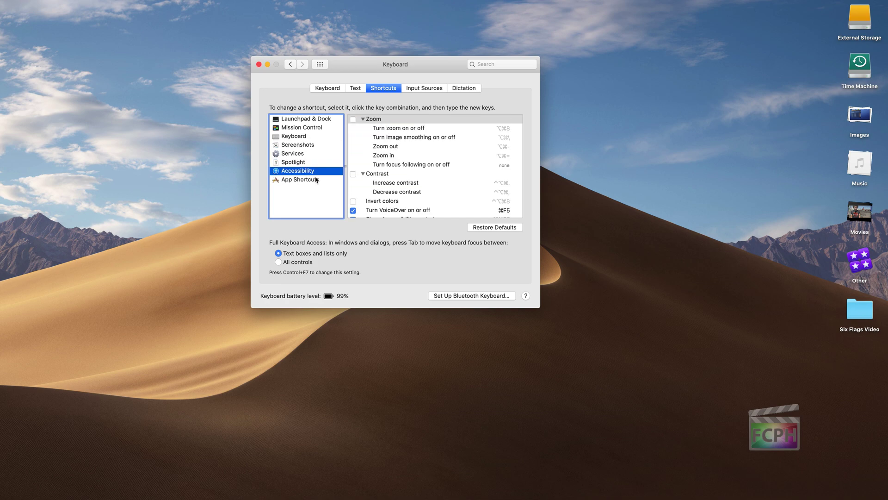
left_click(505, 167)
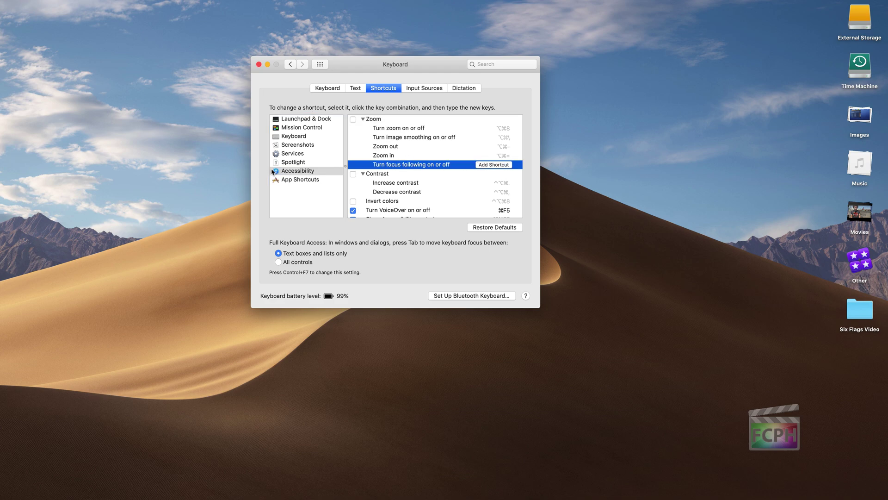
left_click(324, 172)
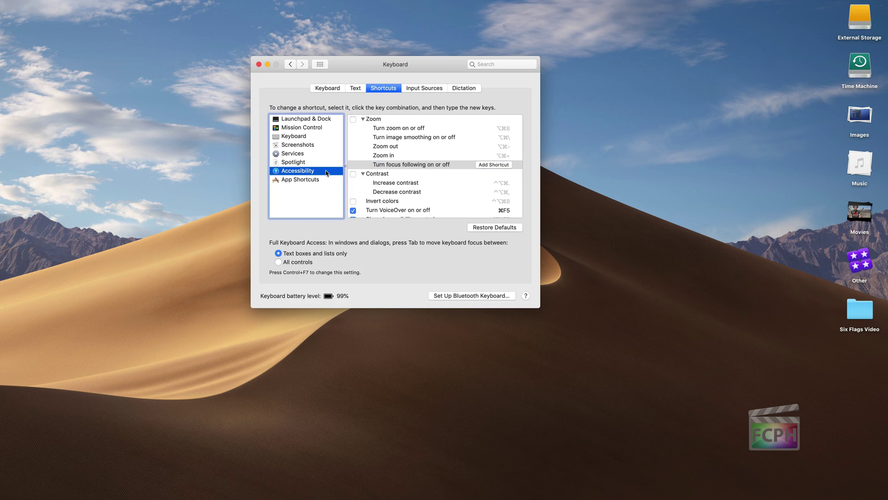
left_click(491, 232)
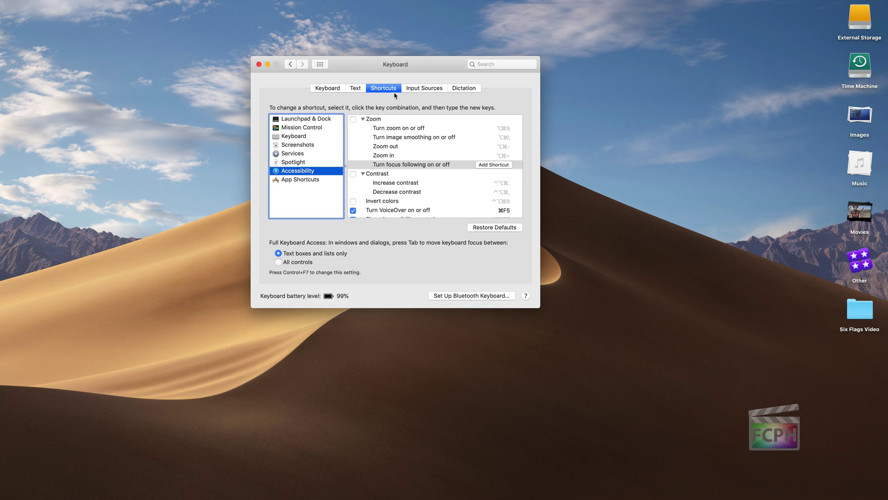
Add the British keyboard layout to the input sources.
left_click(425, 88)
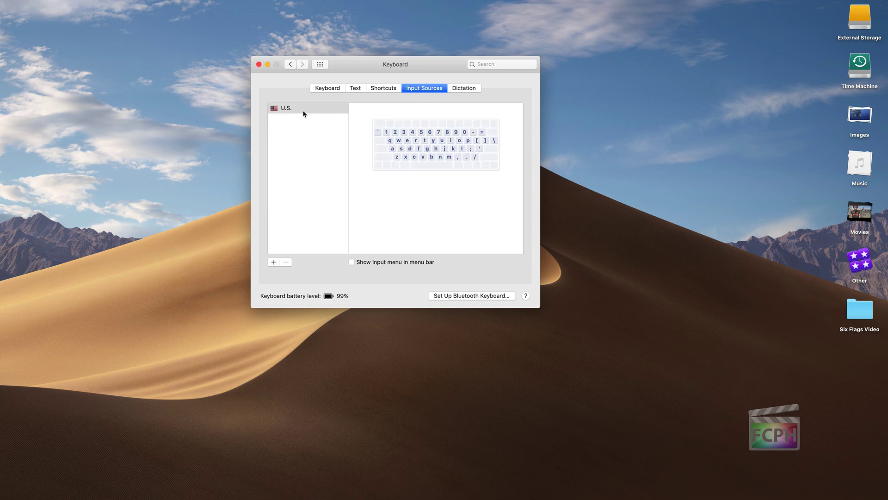
left_click(274, 262)
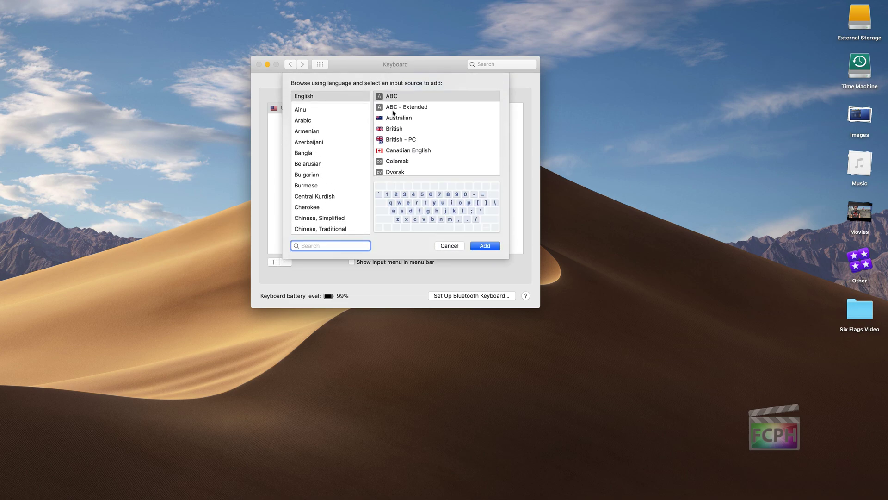
left_click(396, 129)
left_click(484, 246)
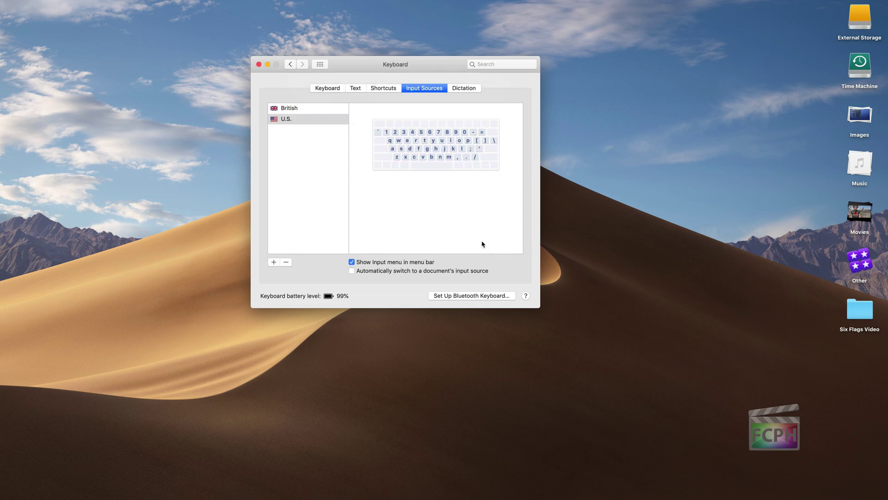
Compare the British and U.S. keyboard layouts, and remove the British input source.
left_click(301, 108)
left_click(301, 119)
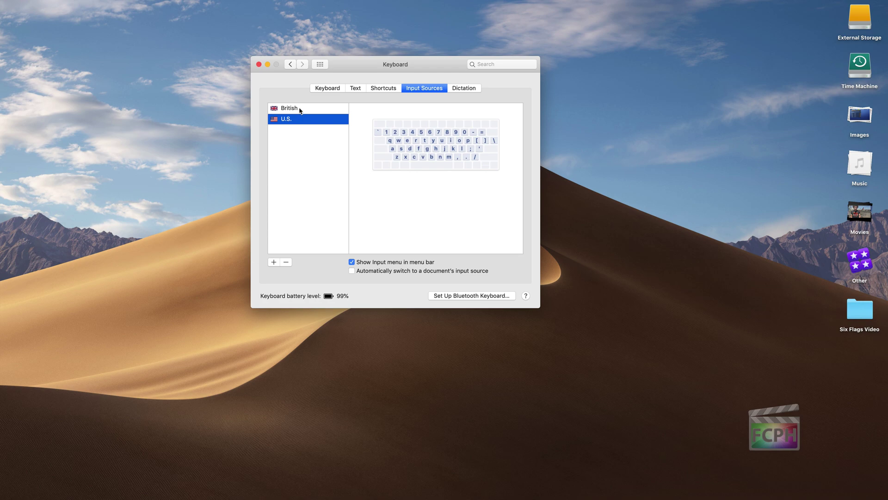
left_click(301, 109)
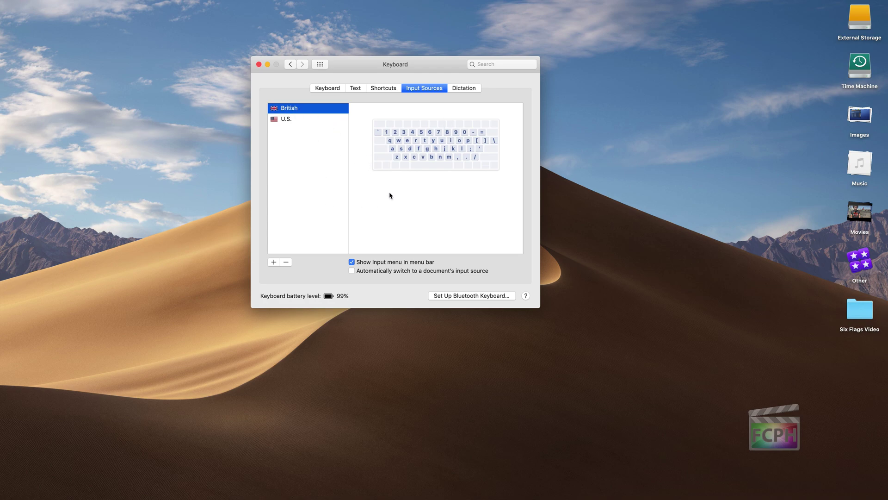
left_click(287, 262)
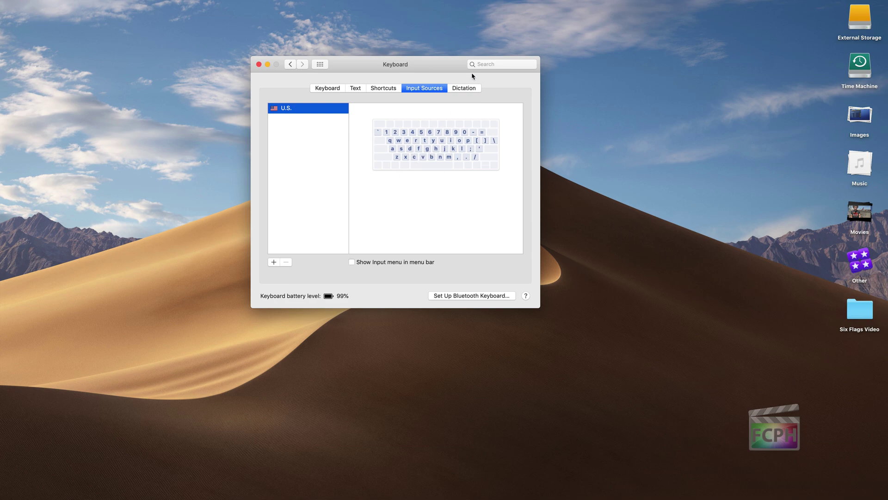
Turn keyboard Dictation on and switch it back off.
left_click(466, 90)
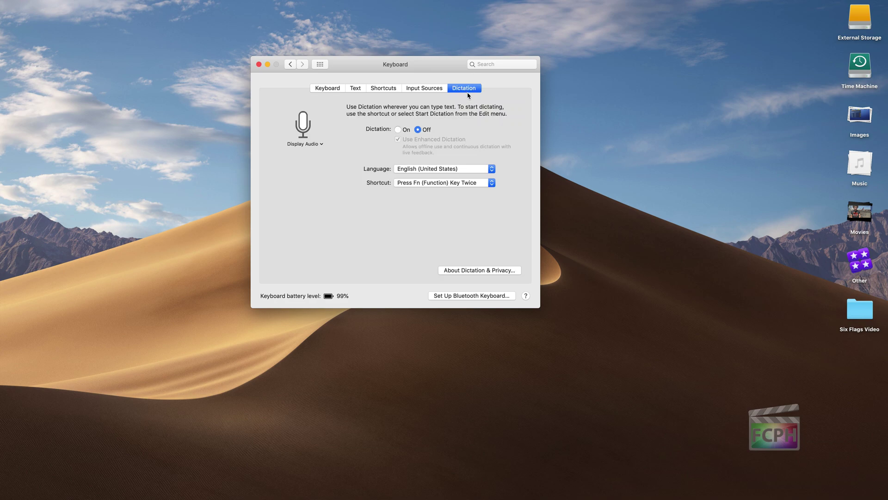
left_click(401, 130)
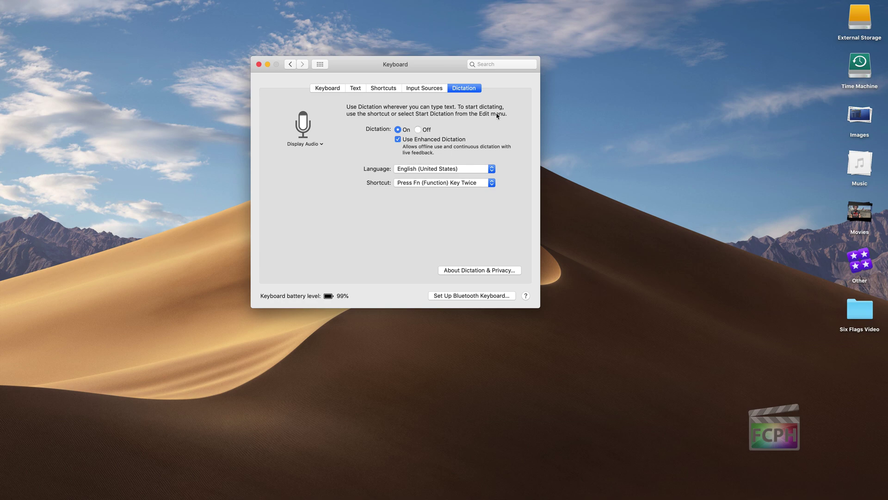
left_click(419, 131)
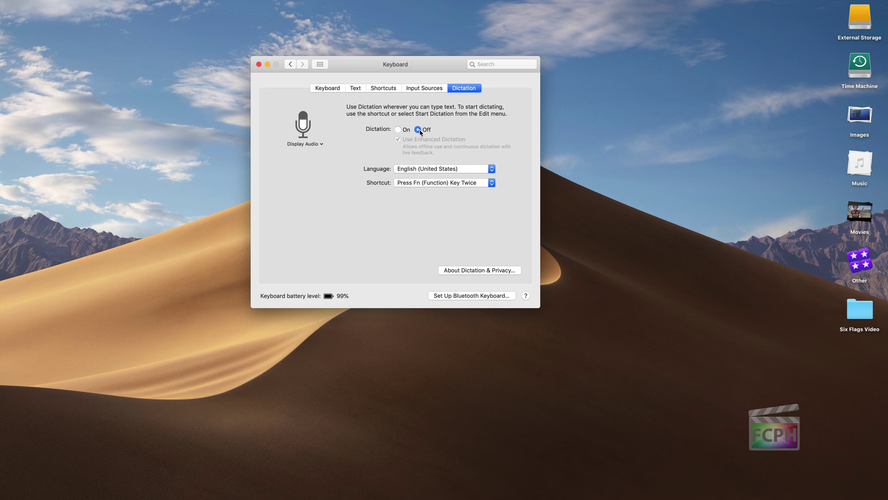
Open the Mouse preferences and view the pointing, clicking and additional gesture options.
left_click(320, 65)
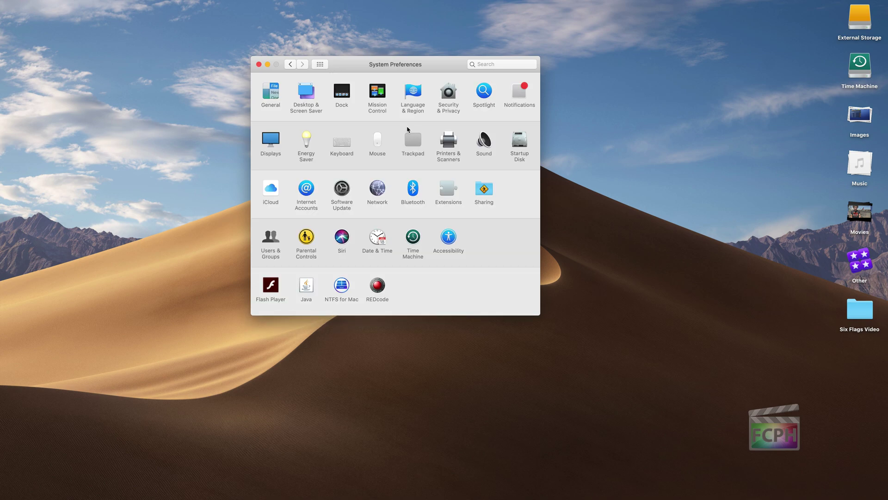
left_click(381, 139)
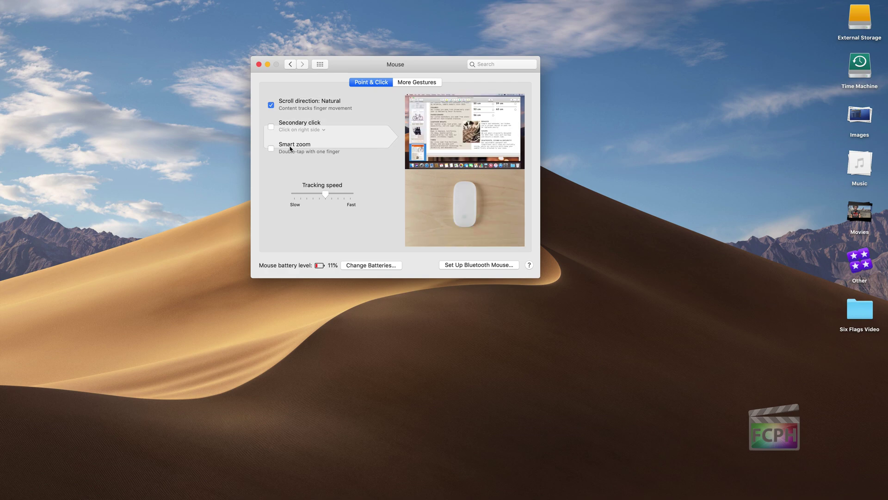
left_click(405, 82)
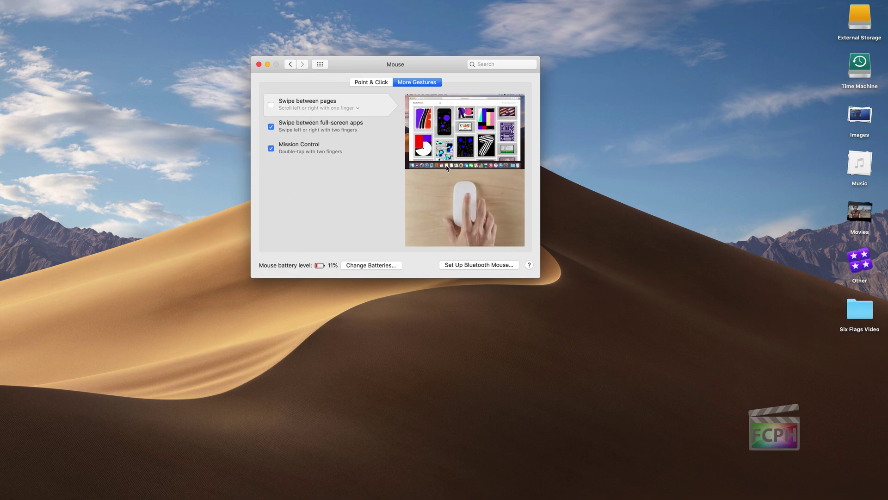
Enable Tap to click in the Trackpad preferences.
left_click(320, 64)
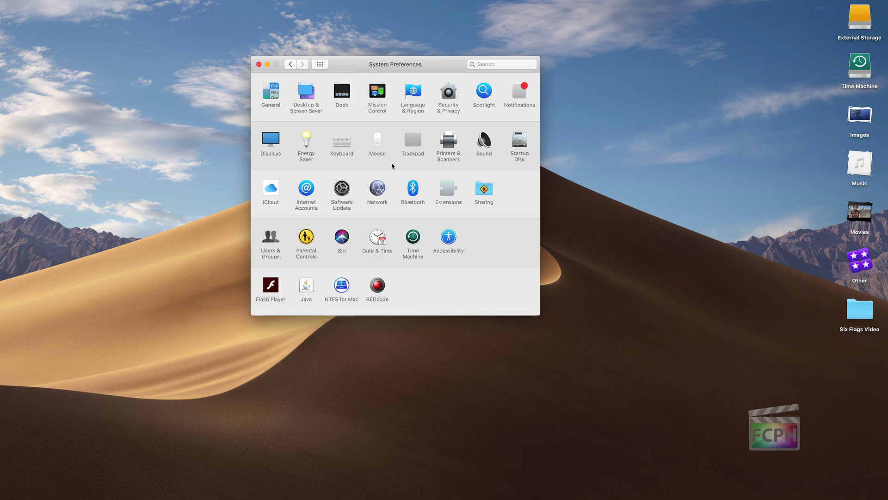
left_click(415, 139)
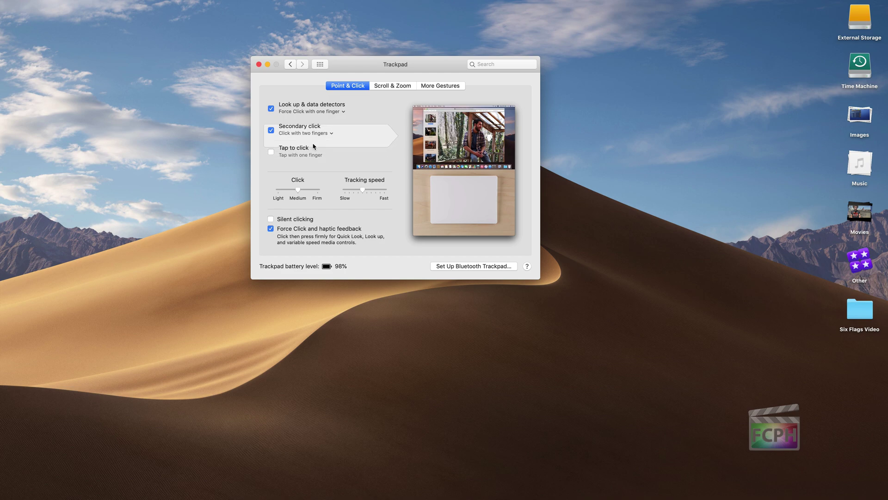
left_click(271, 152)
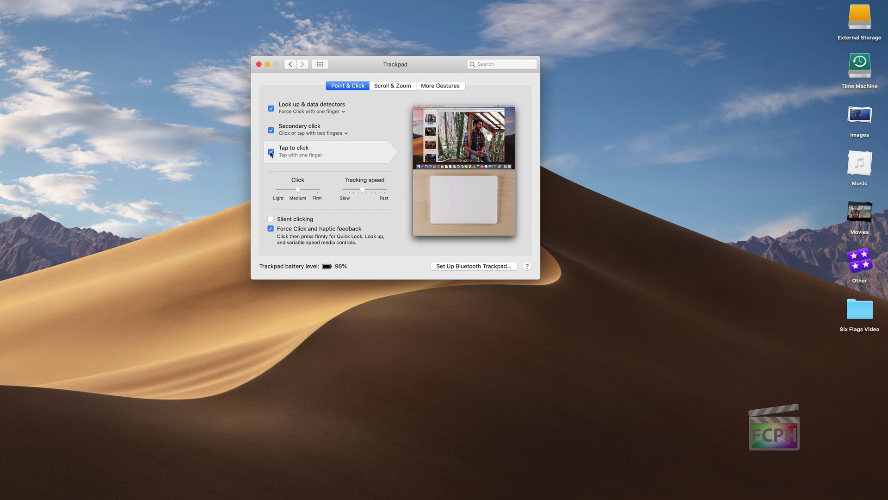
View the trackpad's scroll and zoom options and its additional gestures, such as Notification Center.
left_click(393, 86)
left_click(430, 87)
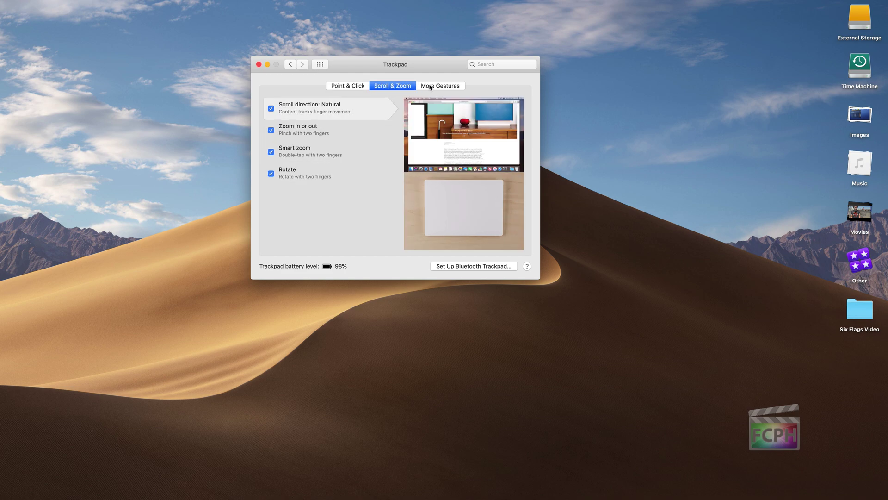
left_click(401, 88)
left_click(451, 86)
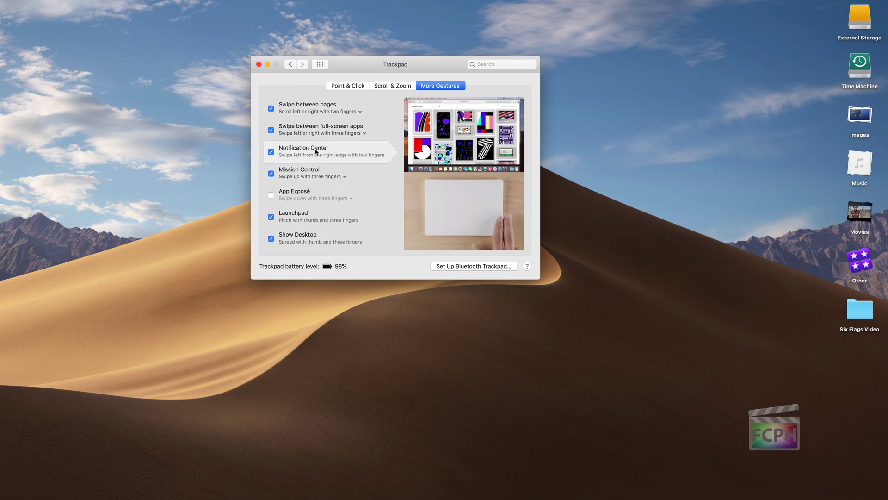
Open the Printers & Scanners preferences and view the installed Canon printers.
left_click(319, 64)
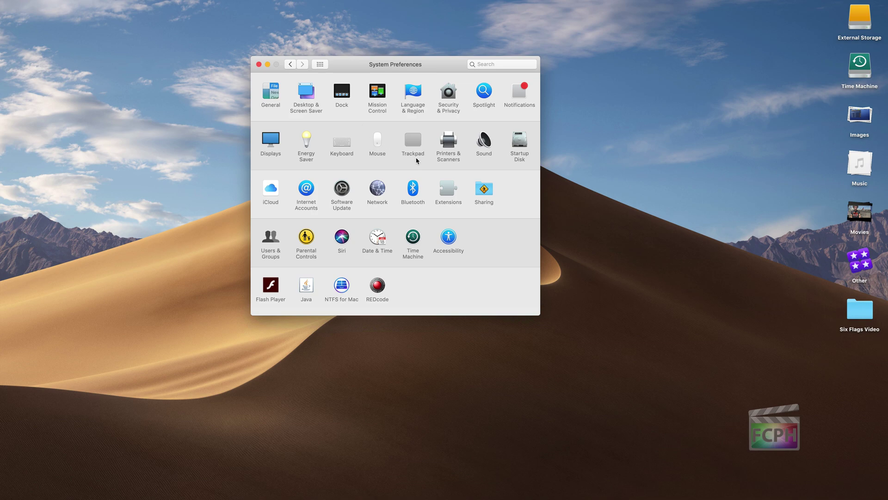
left_click(449, 146)
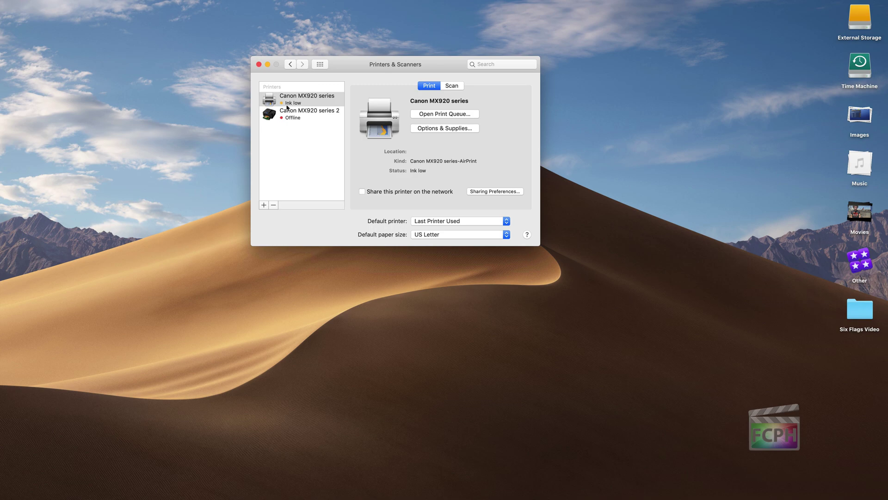
Open the scanner window for the first Canon MX920 series, close it, and return to the printer's print options.
left_click(291, 103)
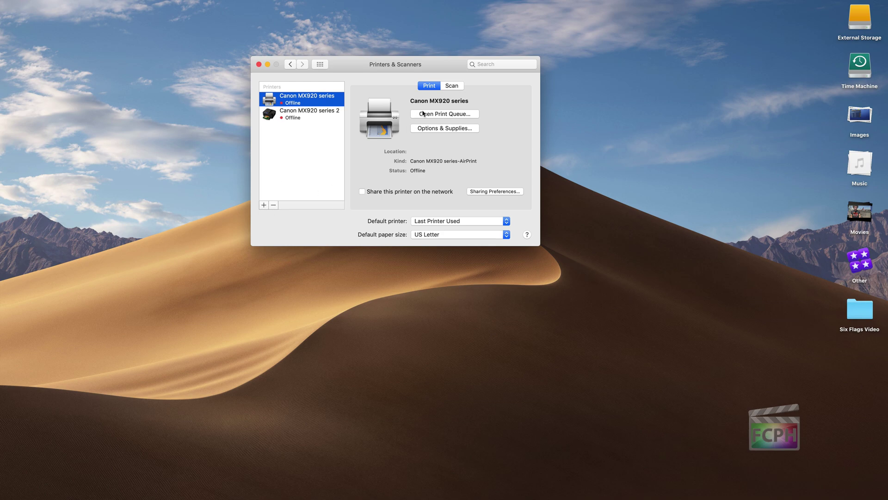
left_click(454, 85)
left_click(446, 115)
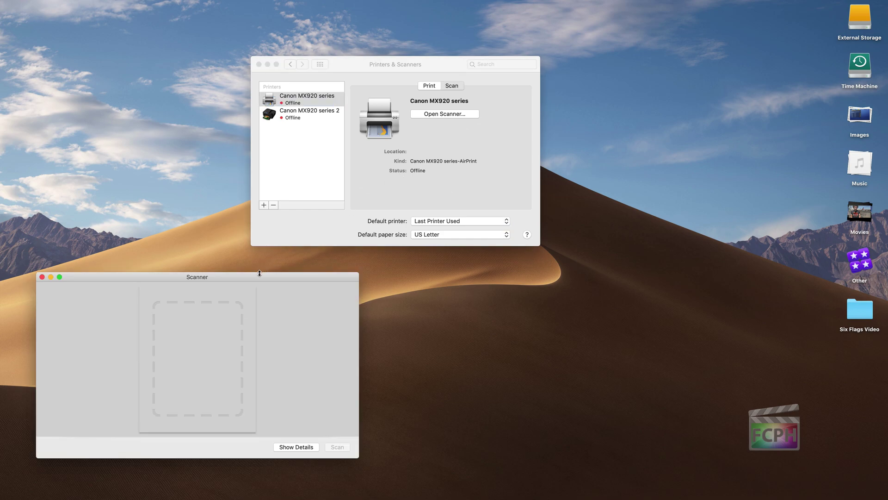
left_click_drag(258, 280, 695, 74)
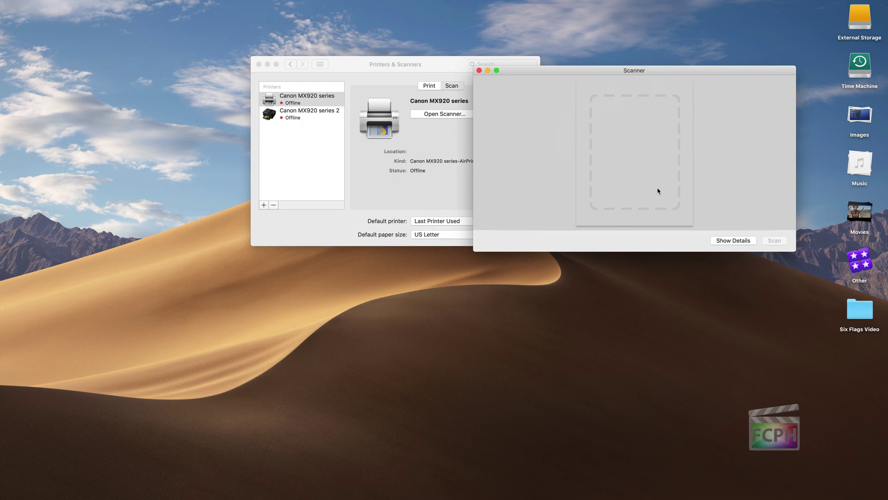
left_click(479, 70)
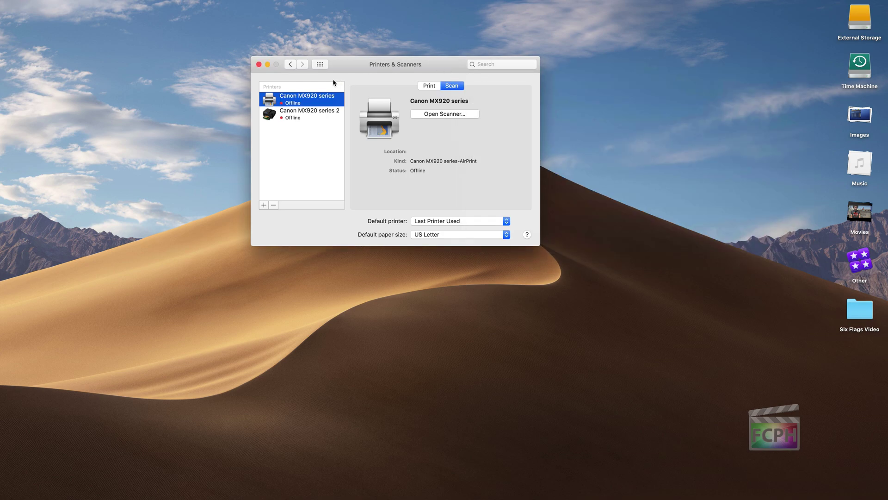
left_click(434, 86)
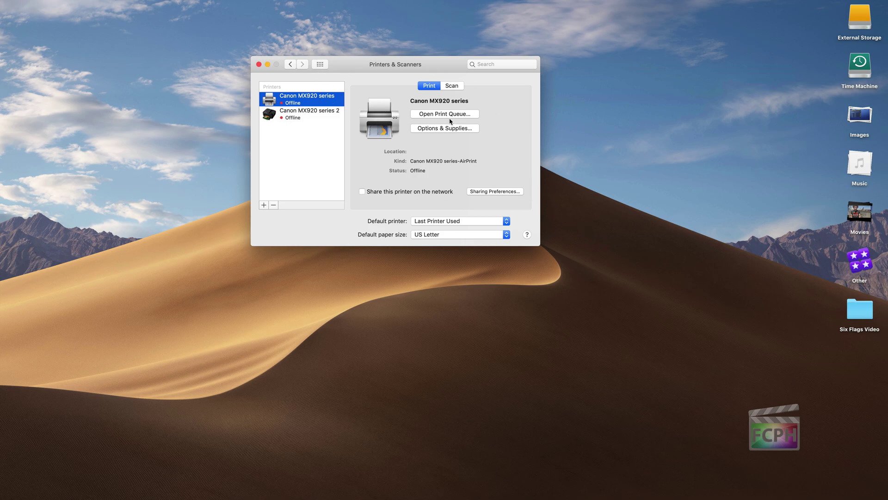
Open the Sound preferences and view the output devices, input devices and alert sound effects.
left_click(319, 65)
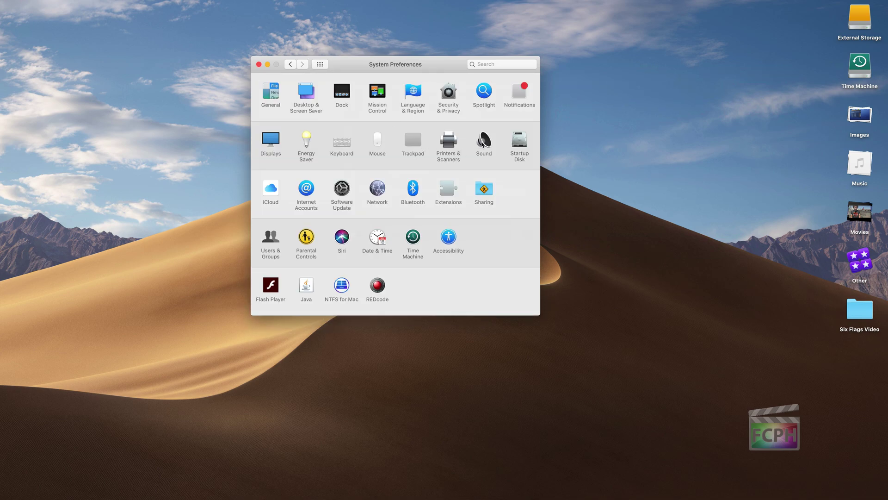
left_click(482, 144)
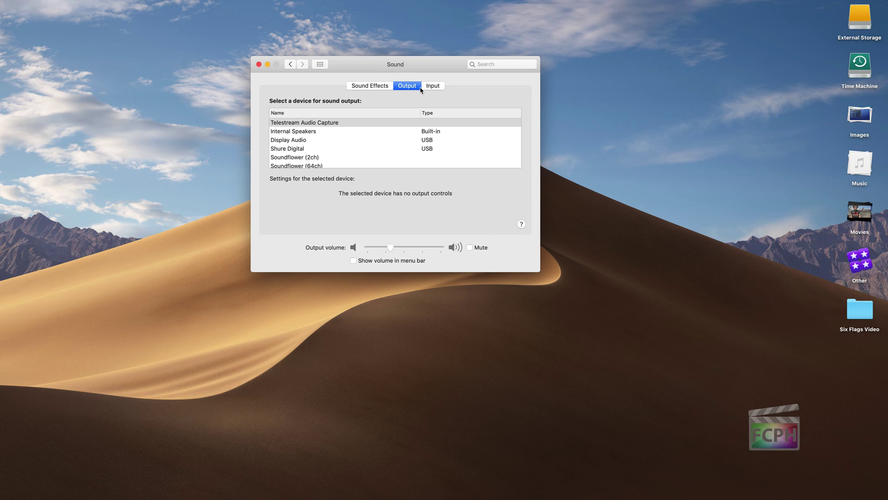
left_click(434, 87)
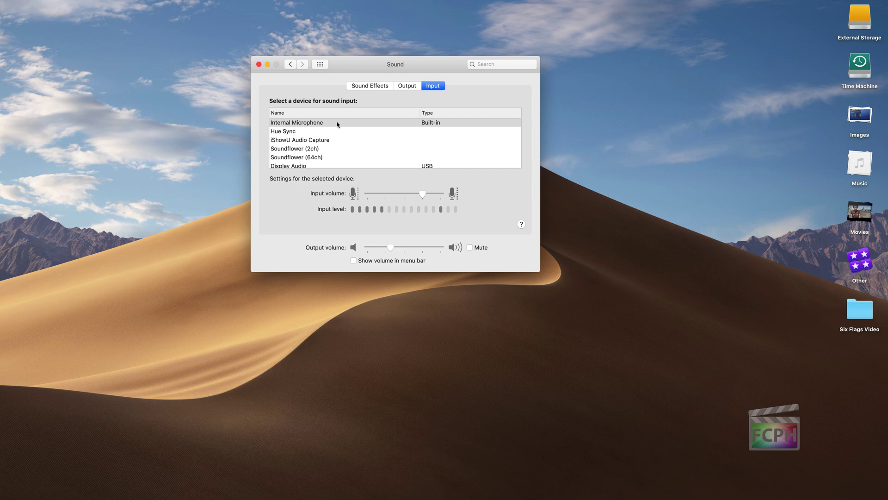
left_click(409, 86)
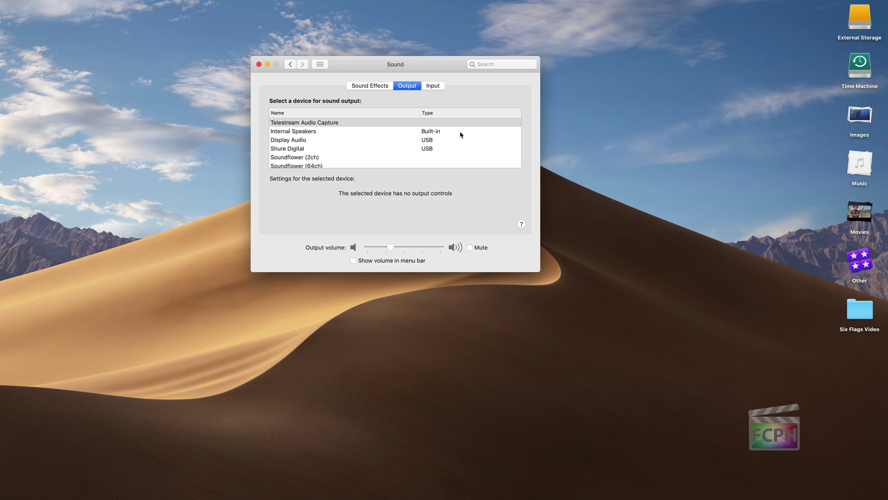
left_click(381, 86)
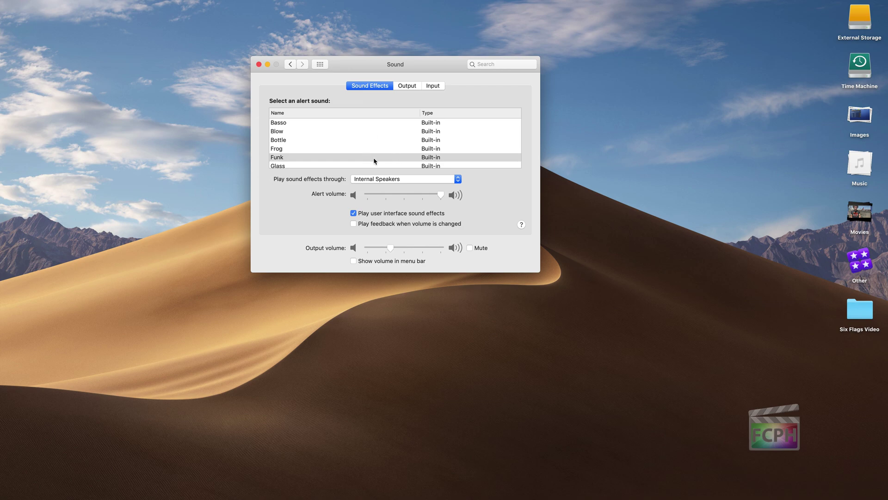
left_click(406, 87)
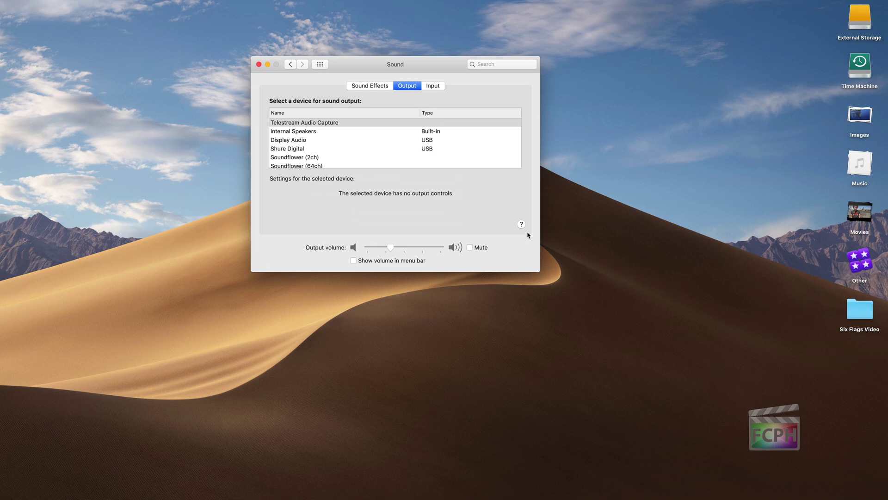
View the startup system choices in the Startup Disk preferences and the Apple ID sign-in in the iCloud preferences.
left_click(319, 64)
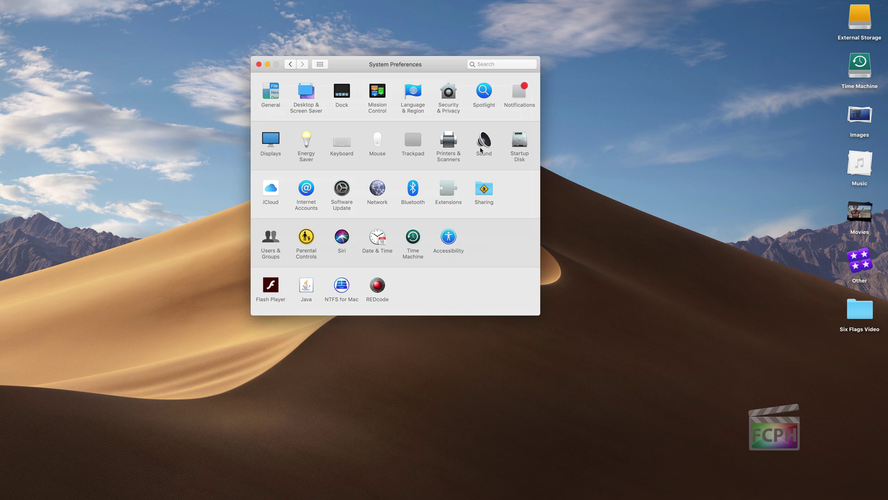
left_click(519, 142)
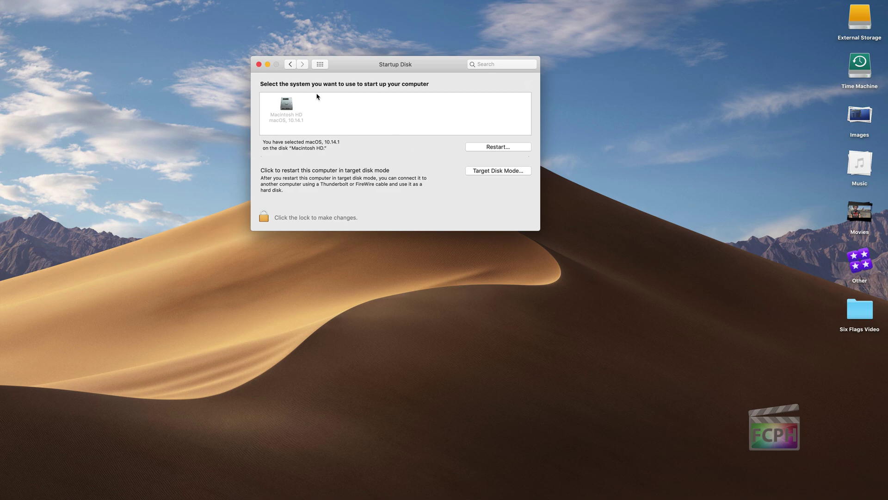
mouse_move(290, 126)
mouse_move(287, 108)
left_click(319, 65)
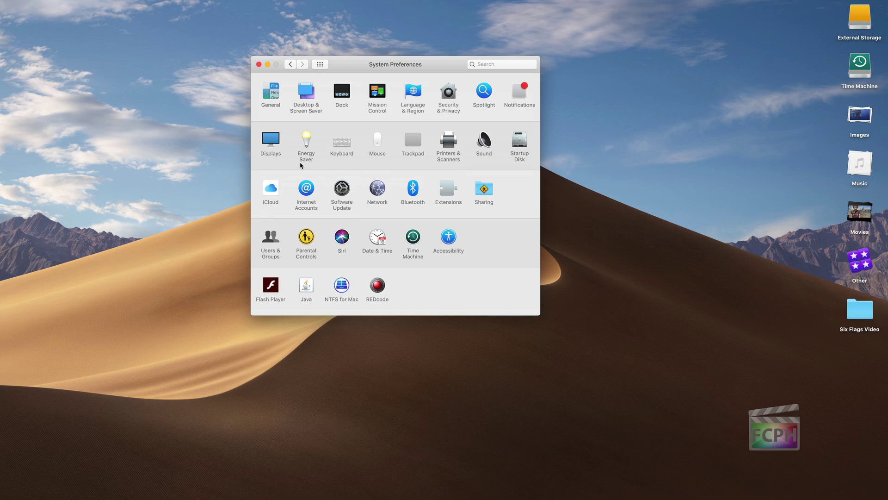
left_click(269, 189)
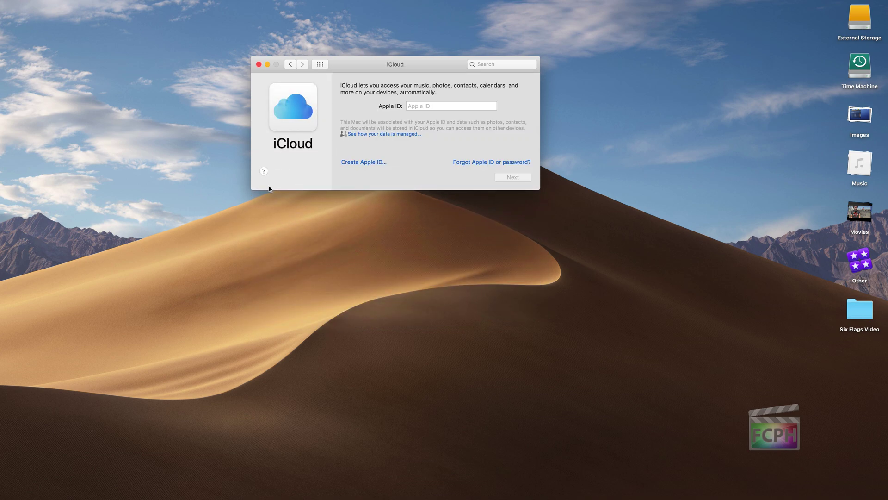
Open the Internet Accounts preferences and view all account types, including the other ones such as Mail, CalDAV and LDAP.
left_click(320, 65)
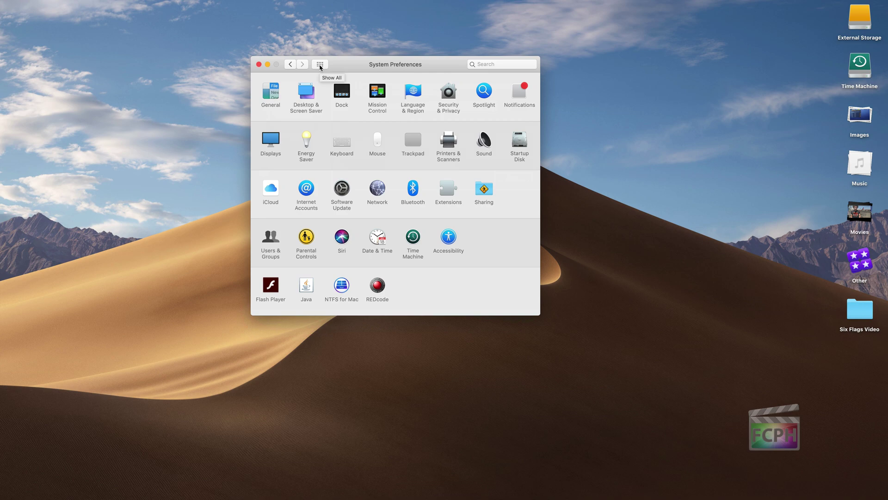
left_click(307, 188)
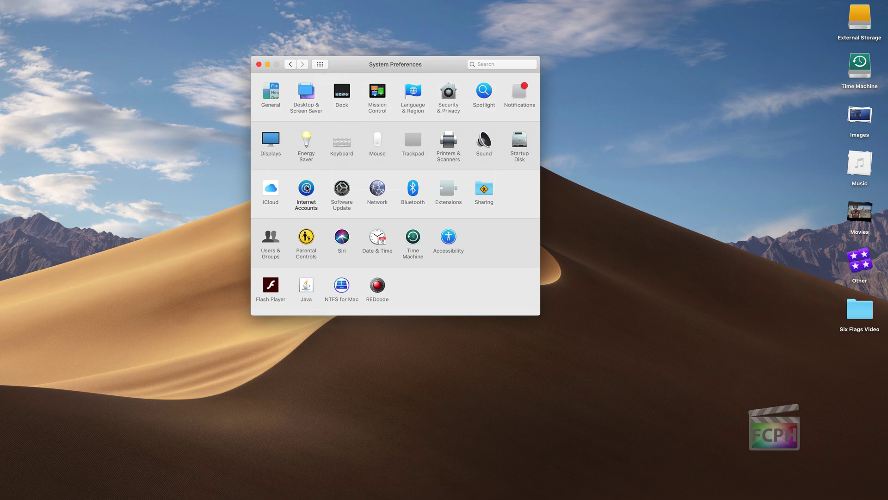
left_click(429, 161)
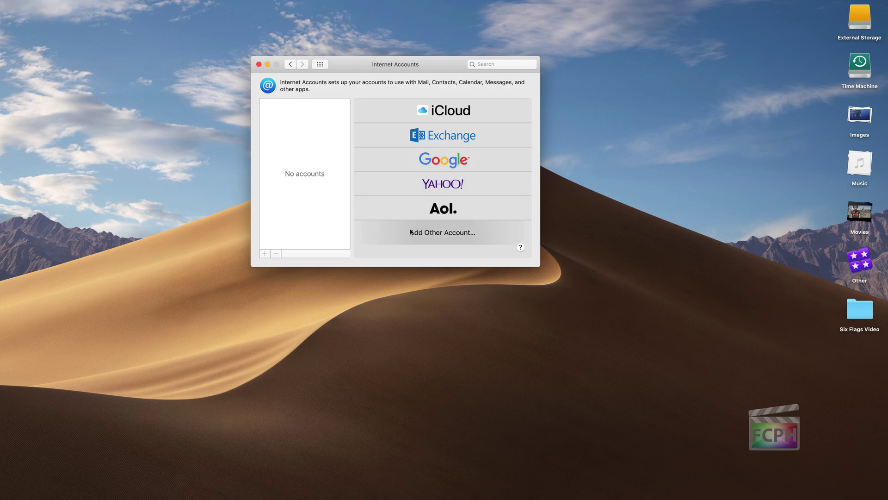
left_click(433, 235)
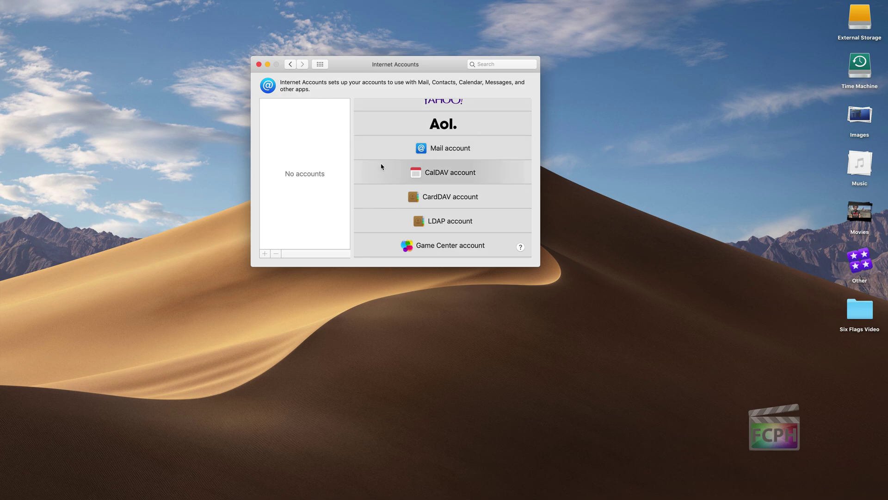
scroll(389, 169, "up", 5)
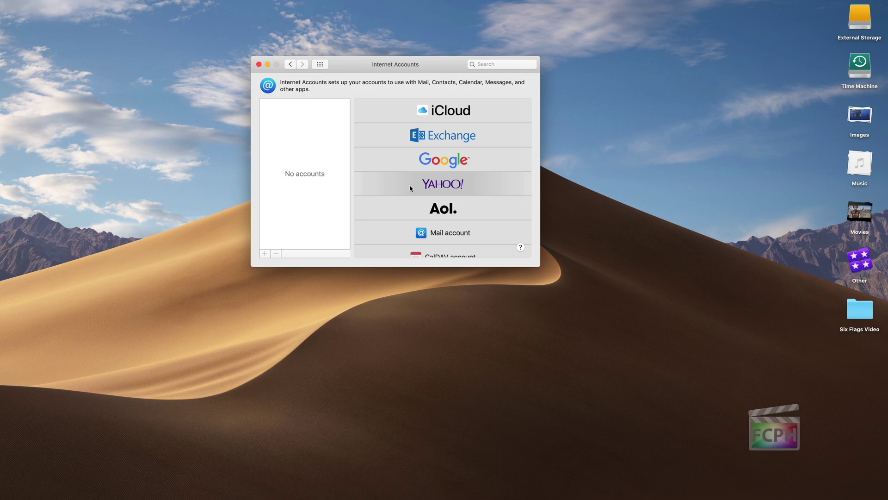
Open the Software Update preferences and view the advanced options for automatic updates.
left_click(321, 65)
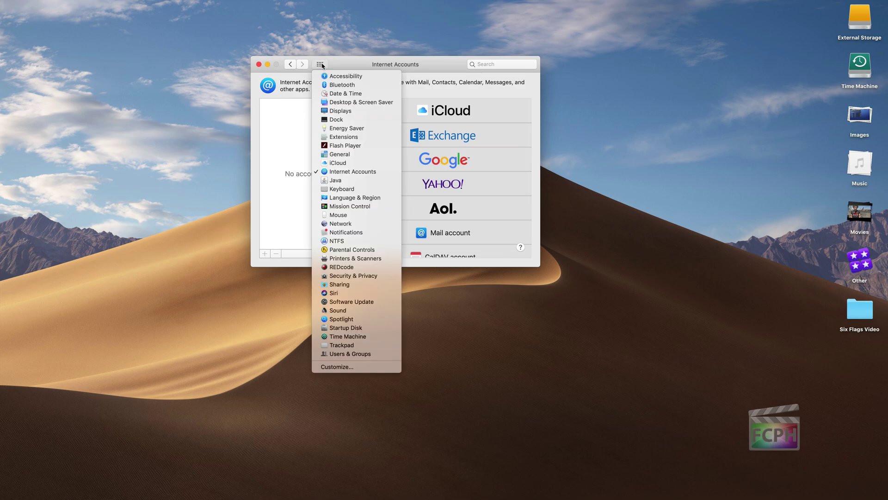
left_click(321, 65)
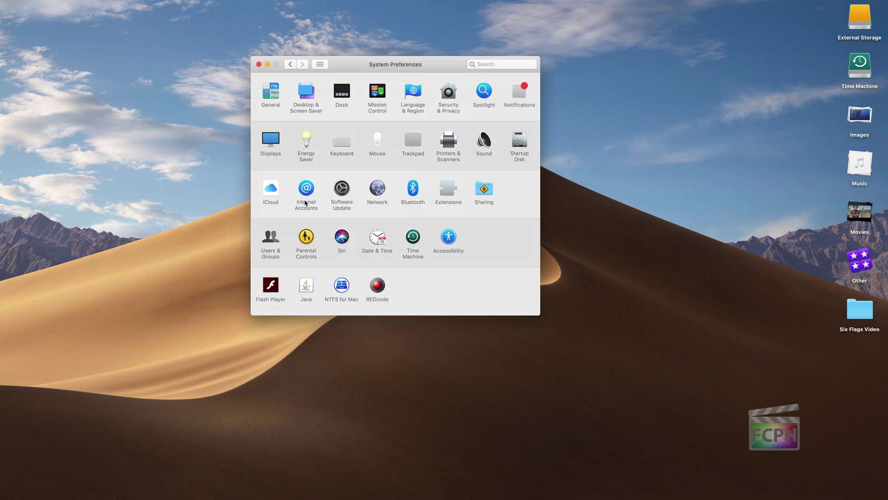
left_click(342, 186)
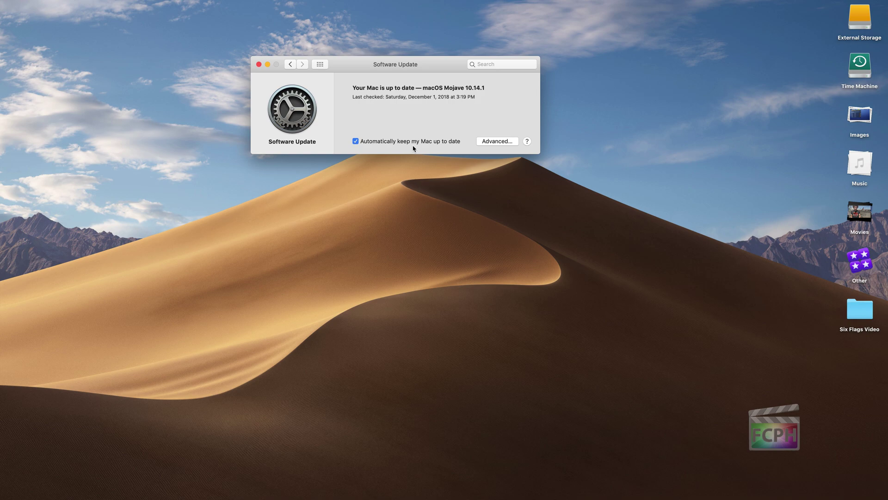
left_click(485, 143)
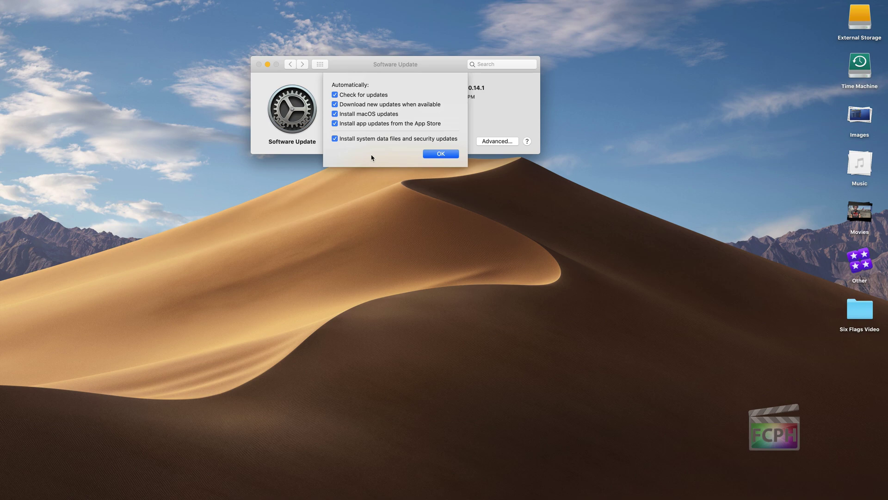
left_click(433, 154)
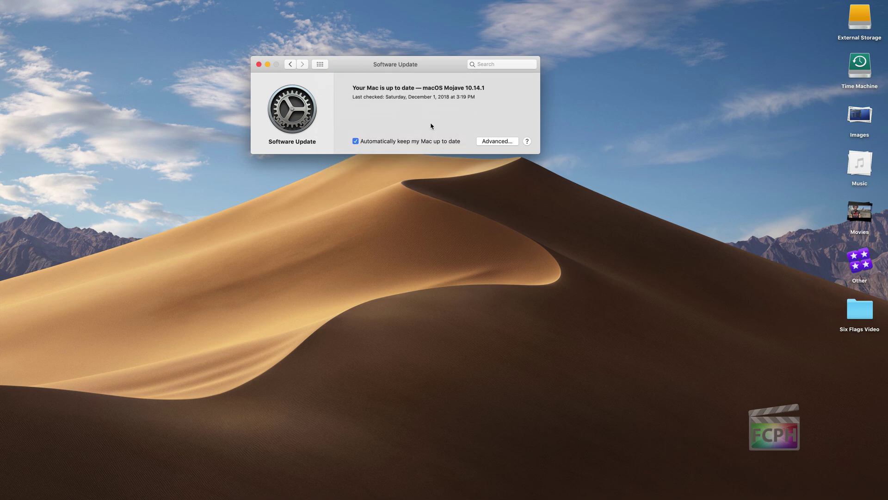
Open the Bluetooth preferences, bring up the removal prompt for the connected mouse, and cancel it.
left_click(320, 64)
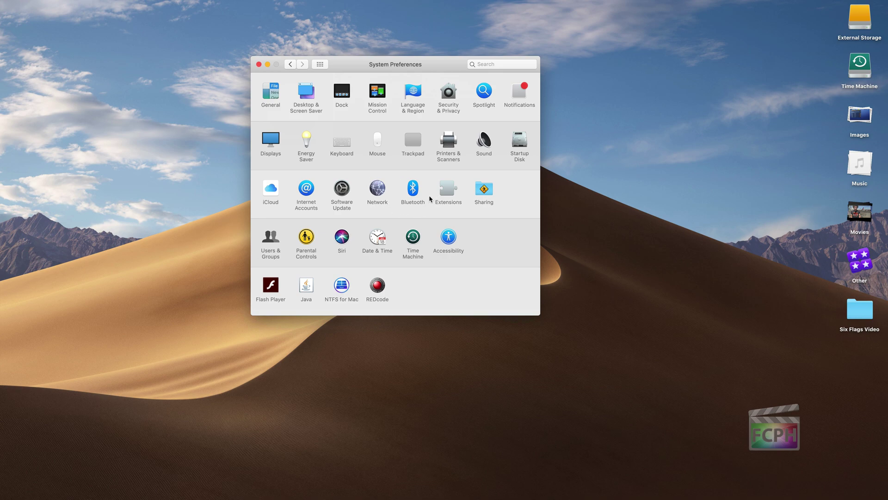
left_click(412, 193)
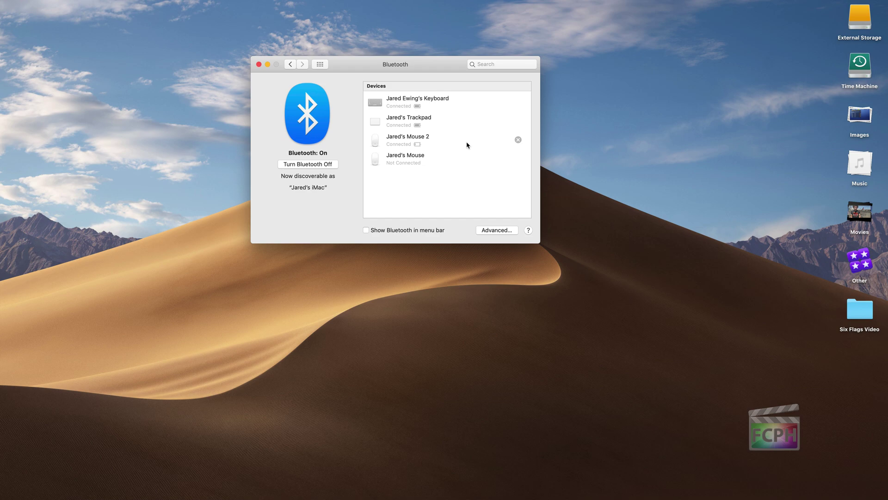
left_click(518, 139)
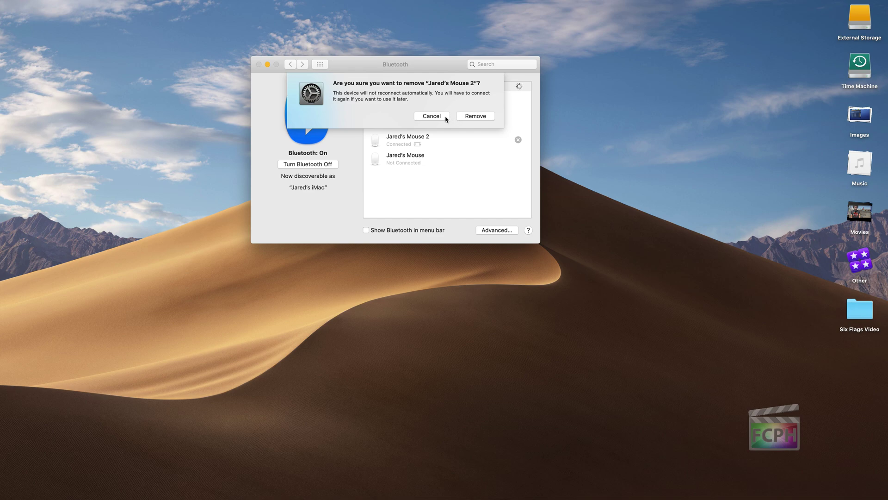
left_click(433, 116)
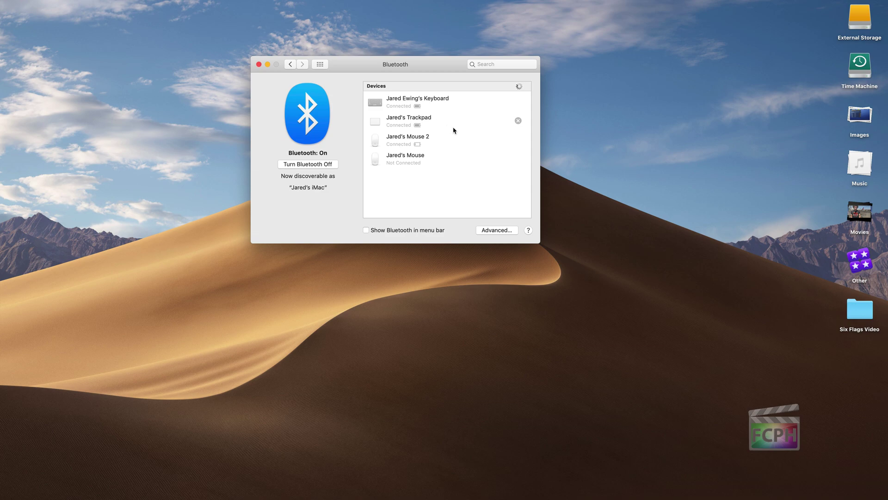
View the advanced Bluetooth options for the Setup Assistant and waking the computer, and close them.
left_click(486, 231)
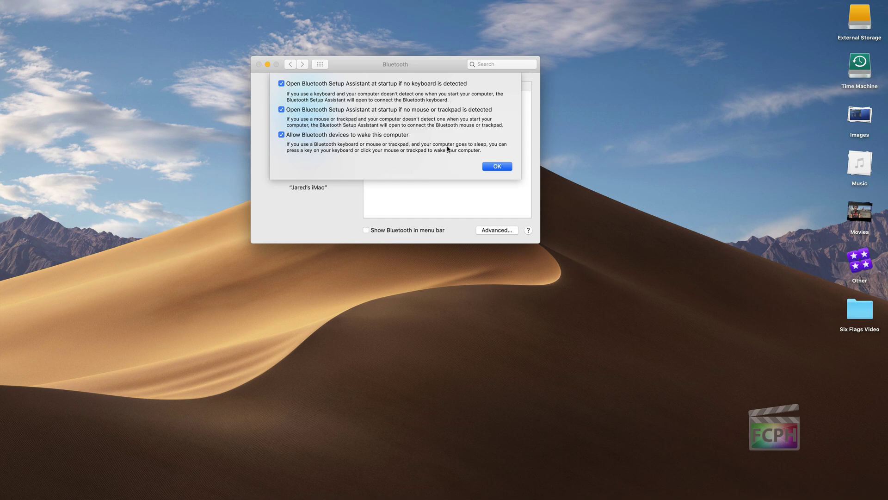
left_click(494, 167)
key("Return")
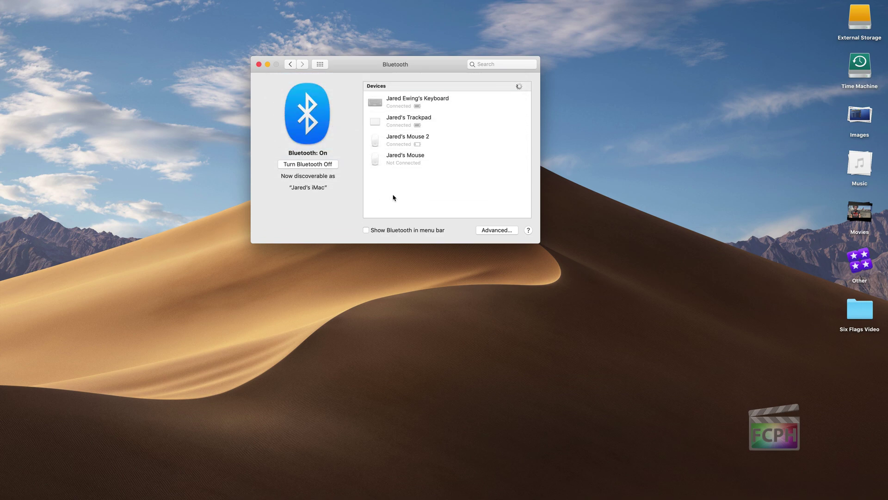
View the installed third-party extensions in the Extensions preferences and the Screen Sharing service in the Sharing preferences.
left_click(320, 64)
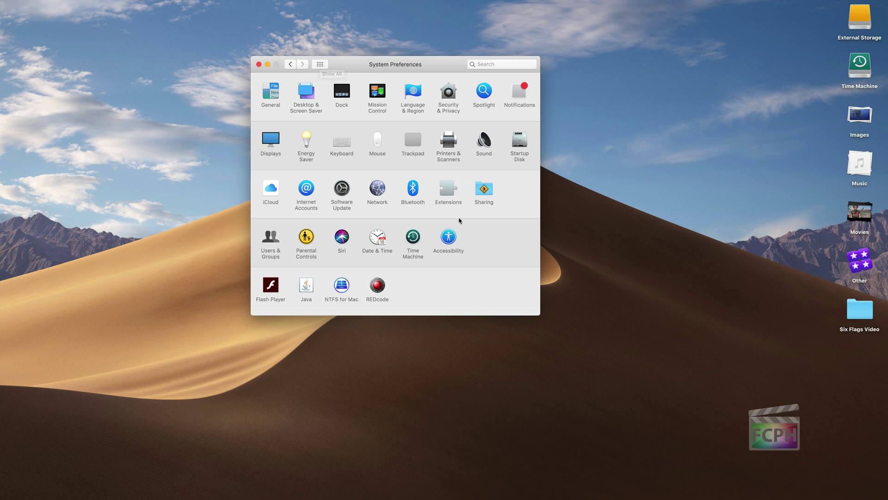
left_click(448, 192)
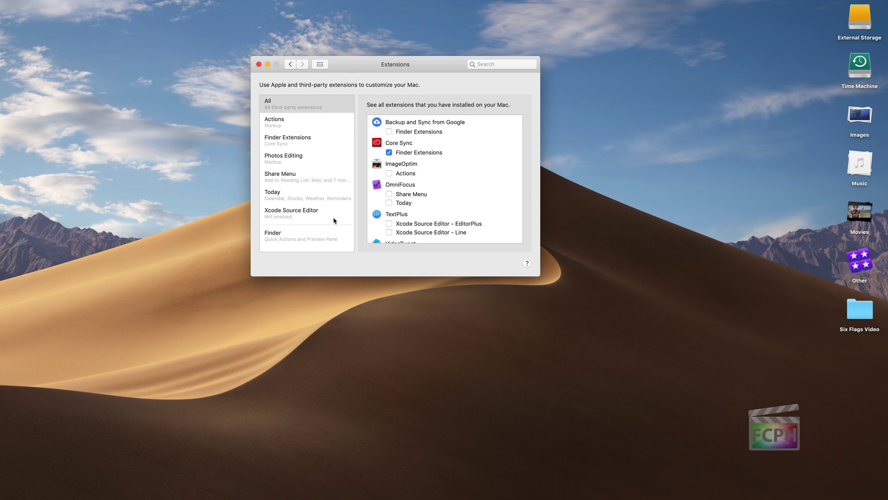
left_click(320, 65)
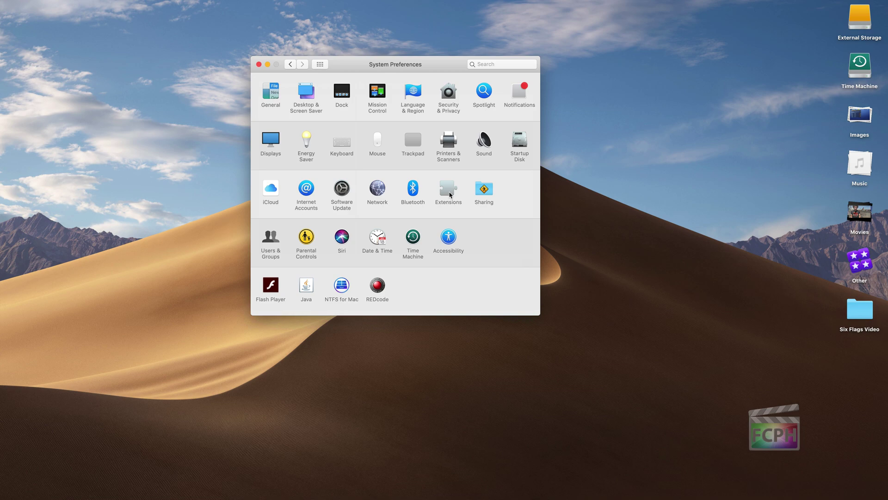
left_click(485, 189)
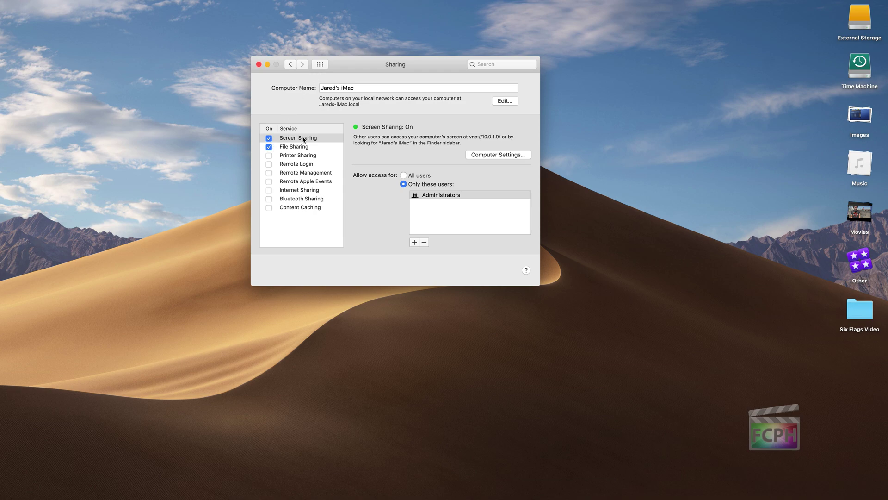
View the Parental Controls preferences and the Siri preferences.
left_click(320, 67)
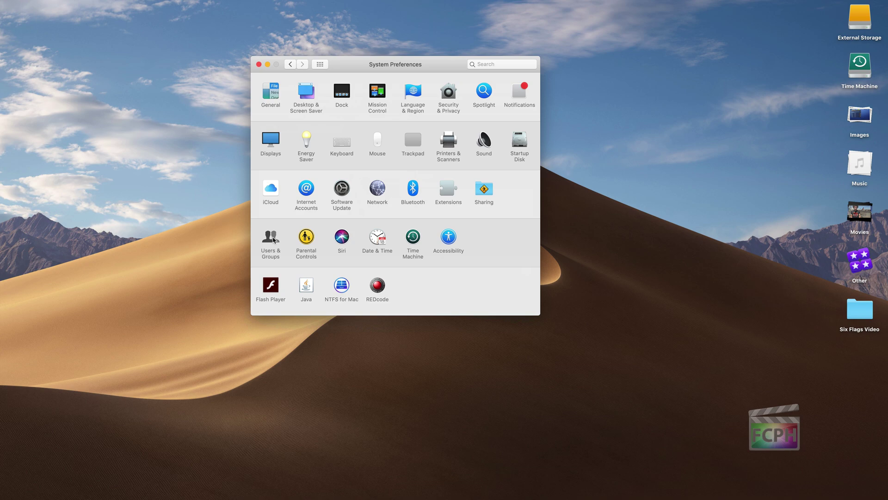
left_click(304, 237)
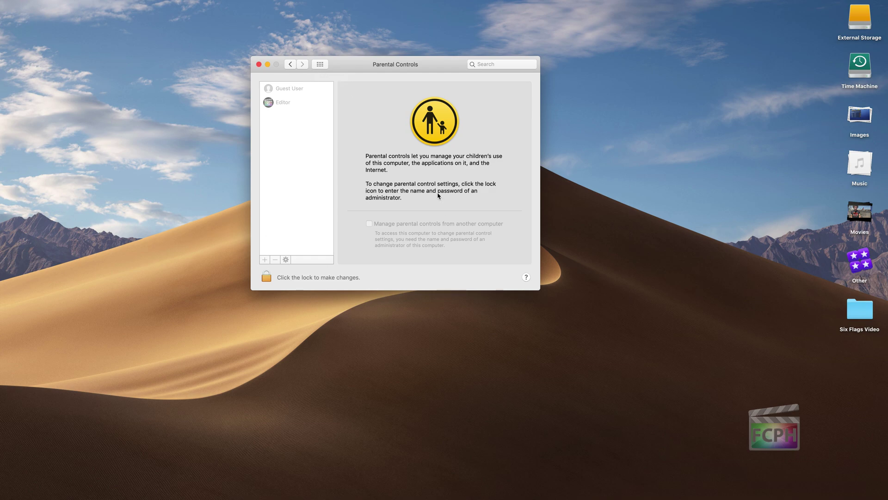
left_click(320, 65)
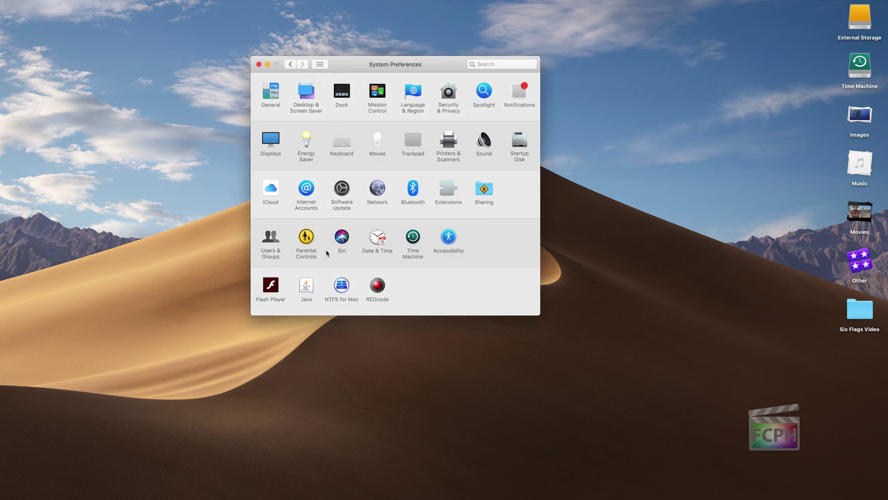
left_click(342, 240)
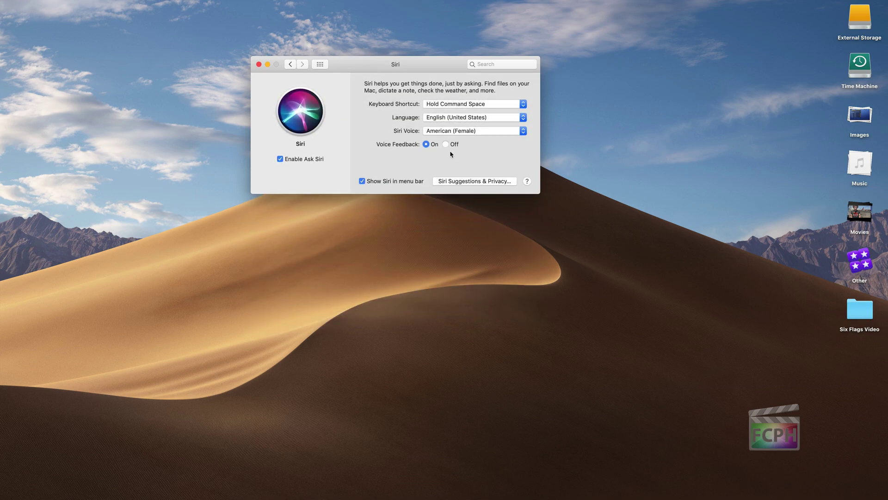
Open the Date & Time preferences and view the time zone and clock display options.
left_click(319, 64)
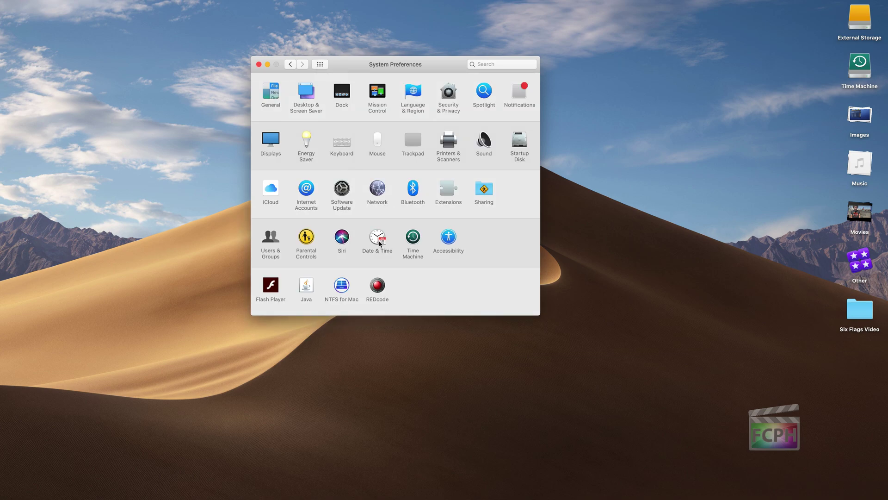
left_click(380, 244)
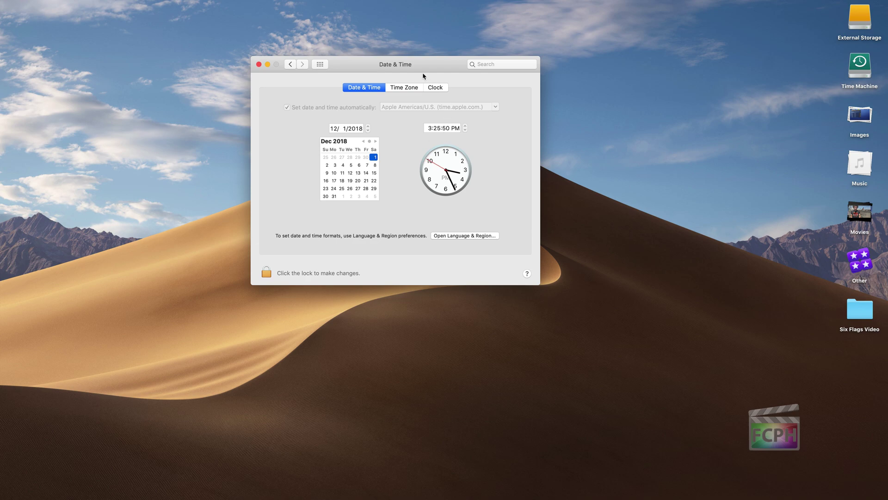
left_click(407, 87)
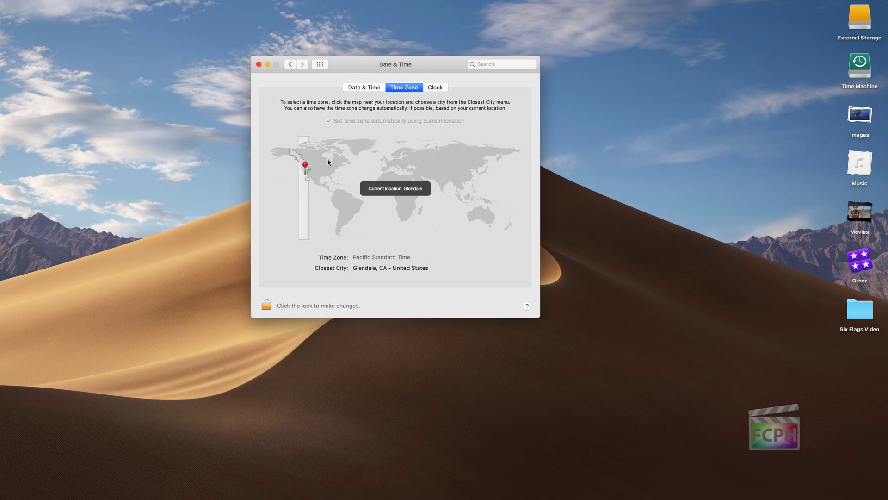
left_click(435, 90)
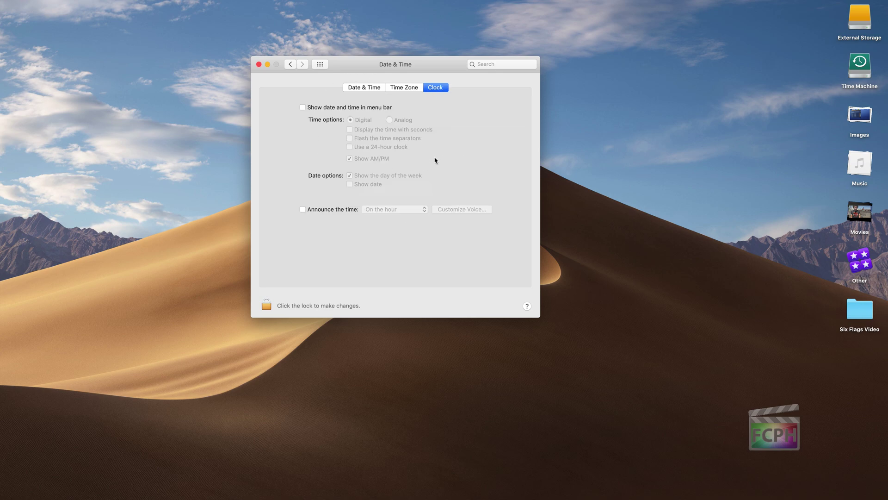
mouse_move(833, 2)
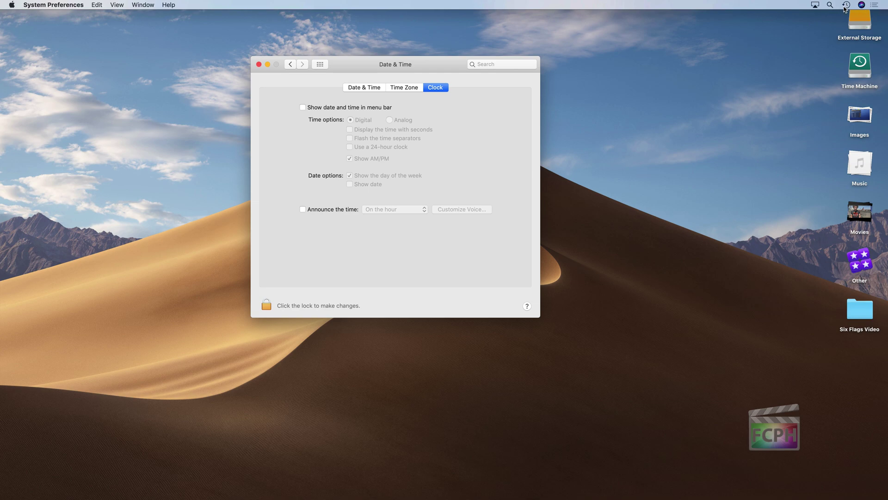
View the Time Machine backup preferences and the Accessibility preferences, and return to the overview of all panes.
left_click(320, 65)
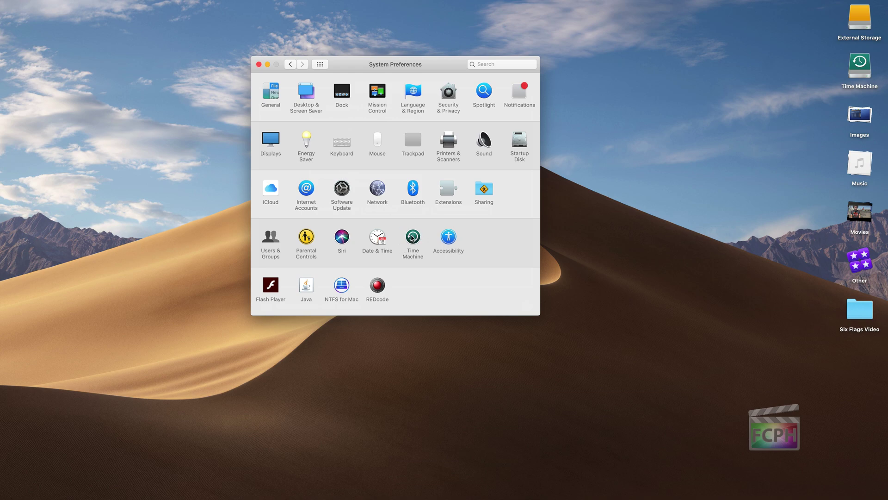
left_click(413, 238)
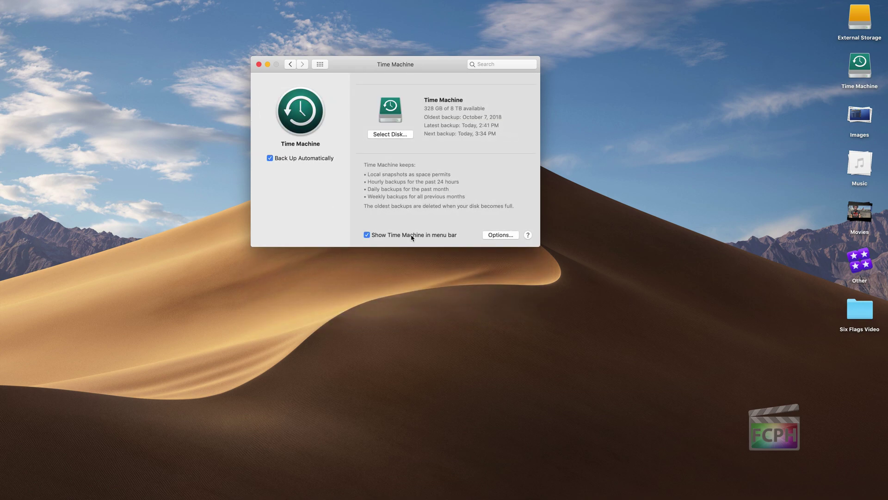
left_click(320, 65)
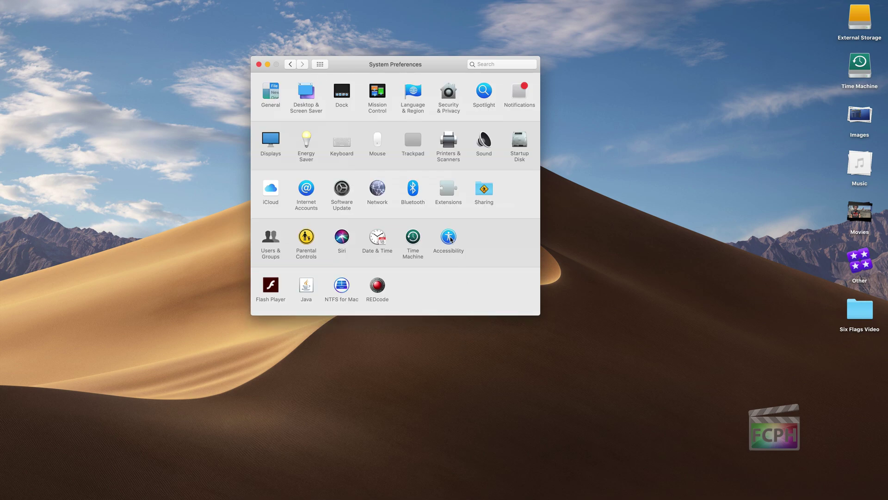
left_click(453, 241)
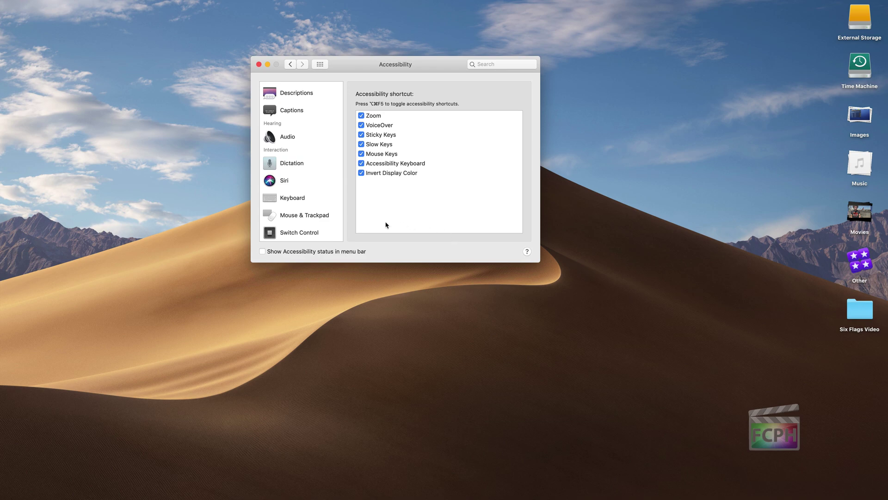
scroll(298, 215, "down", 2)
left_click(320, 65)
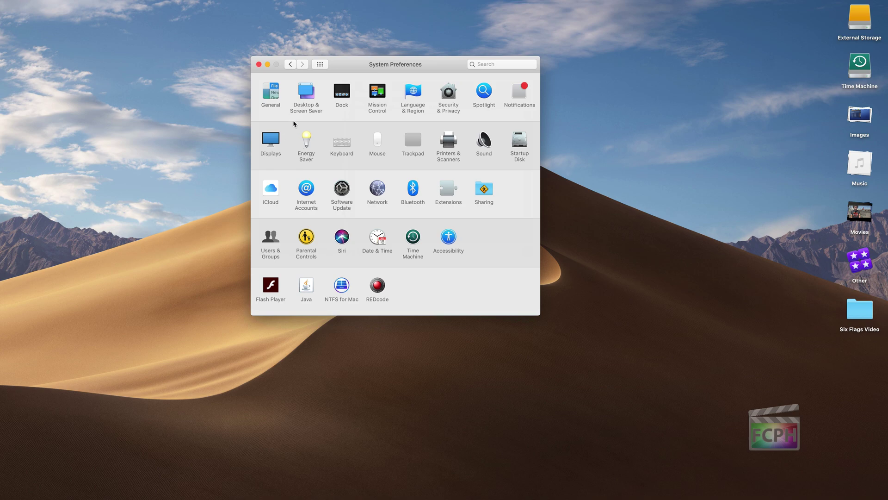
Close the System Preferences window and reopen System Preferences from the desktop.
left_click(259, 65)
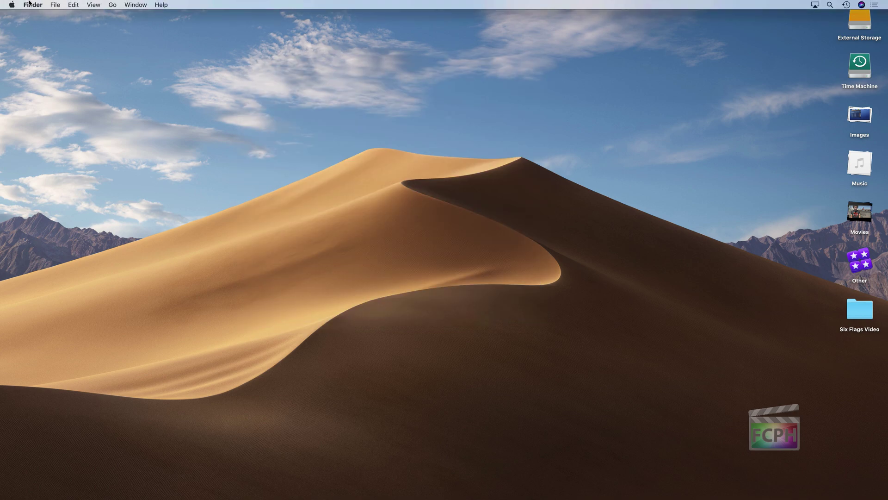
left_click(11, 5)
left_click(26, 30)
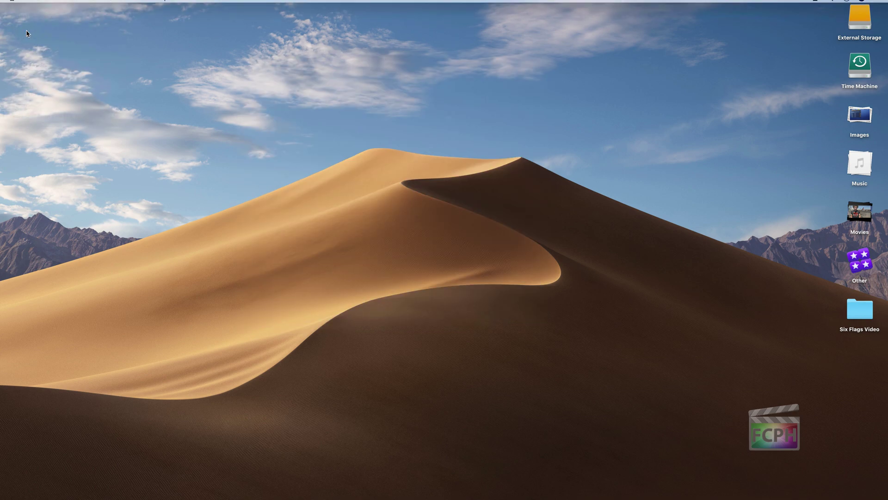